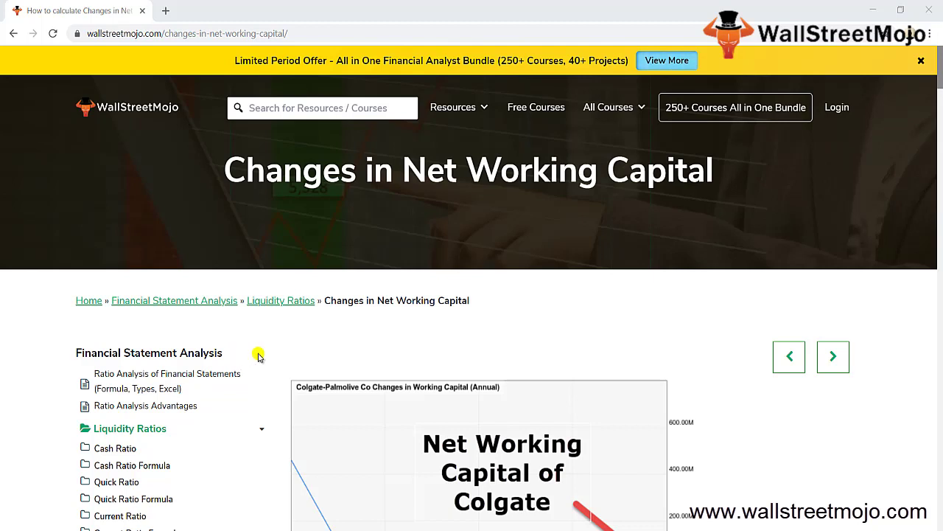
scroll(425, 357, down, 2)
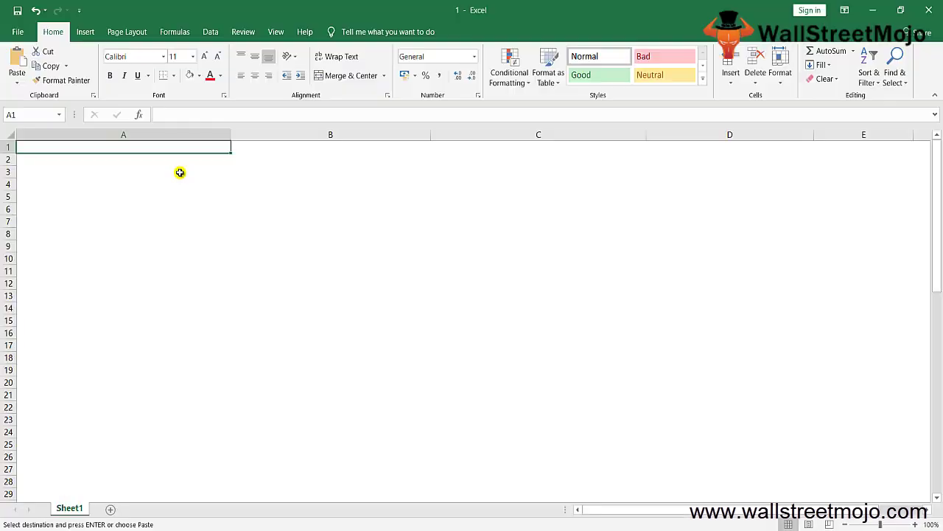
Step: Enter the heading "WC from CY and PY" in cell A4 of the blank sheet
click(179, 171)
key(Down)
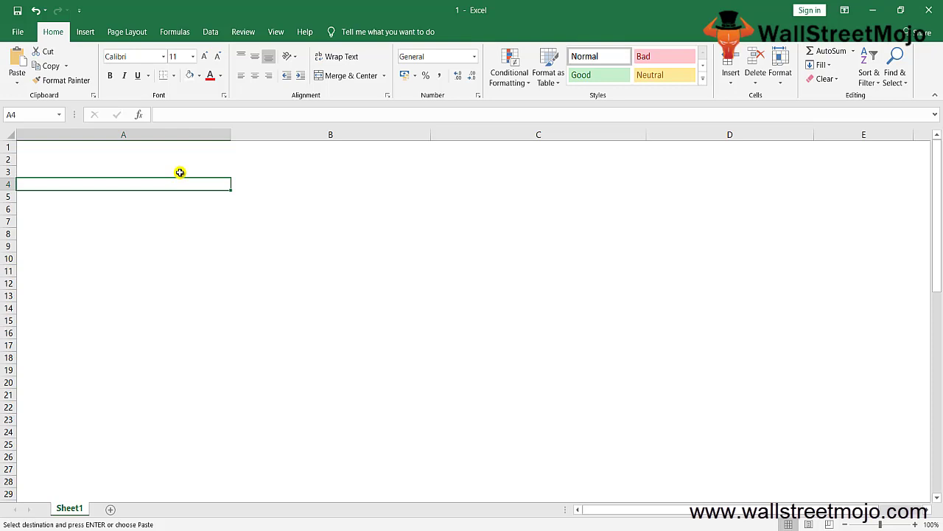
text(WC fr)
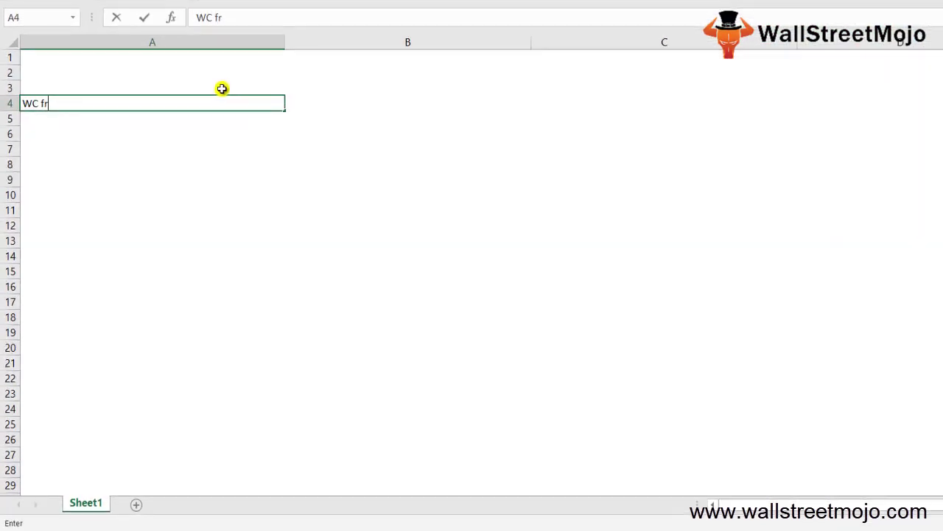
text(om CY )
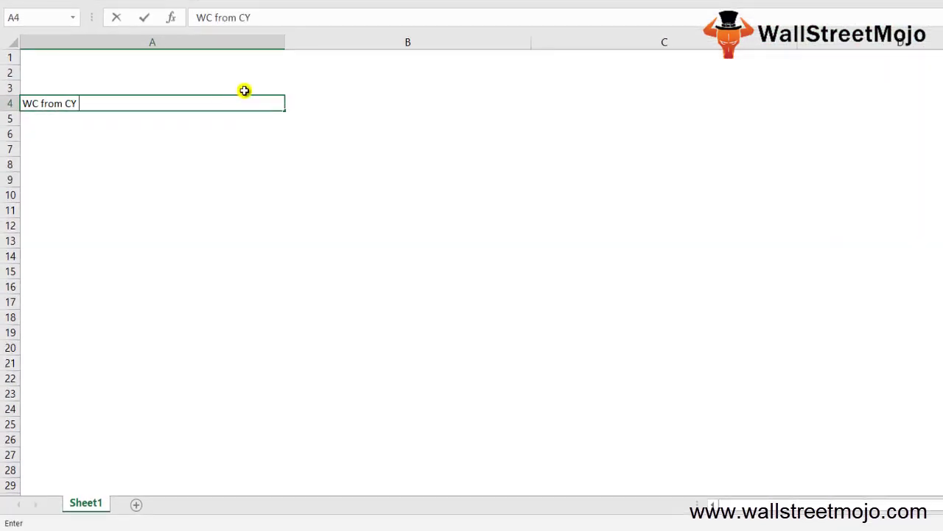
text(and PY)
key(Return)
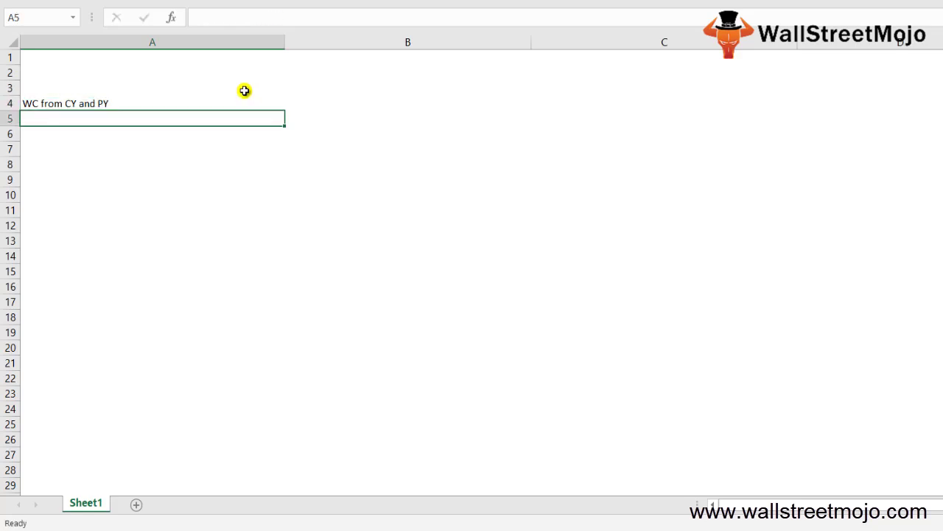
Step: Enter the working capital formula as text, "WC = CA - CL", in cell A6
key(Return)
text(Current as)
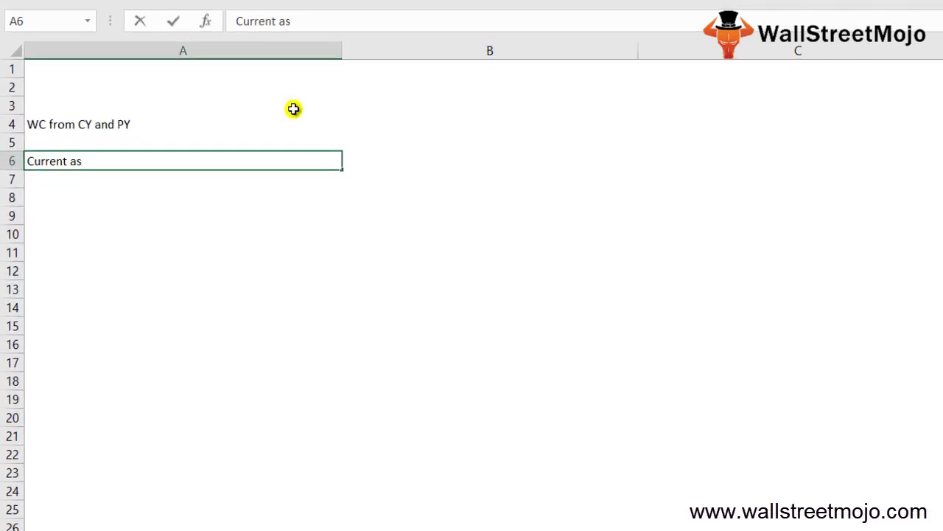
key(Escape)
text(WC)
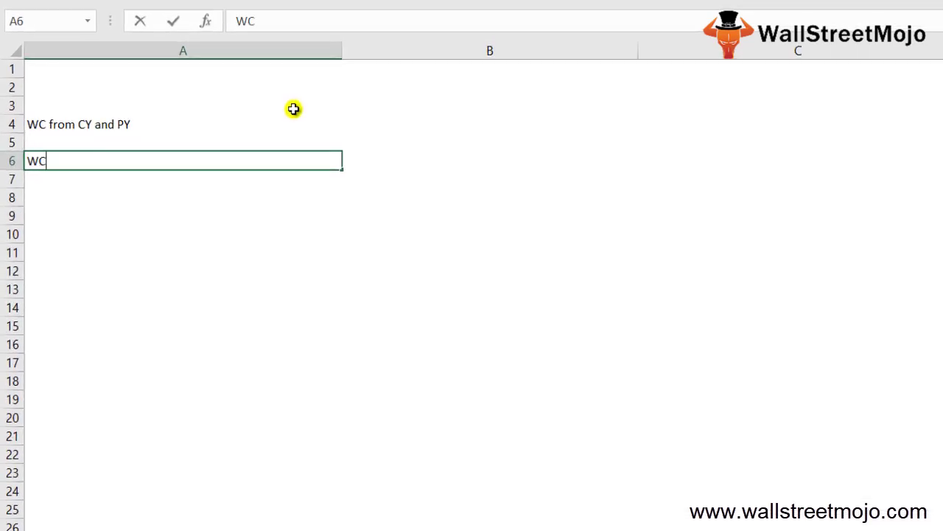
text( = CA - )
text(C:)
key(Return)
key(Up)
key(F2)
key(BackSpace)
text(L)
key(Return)
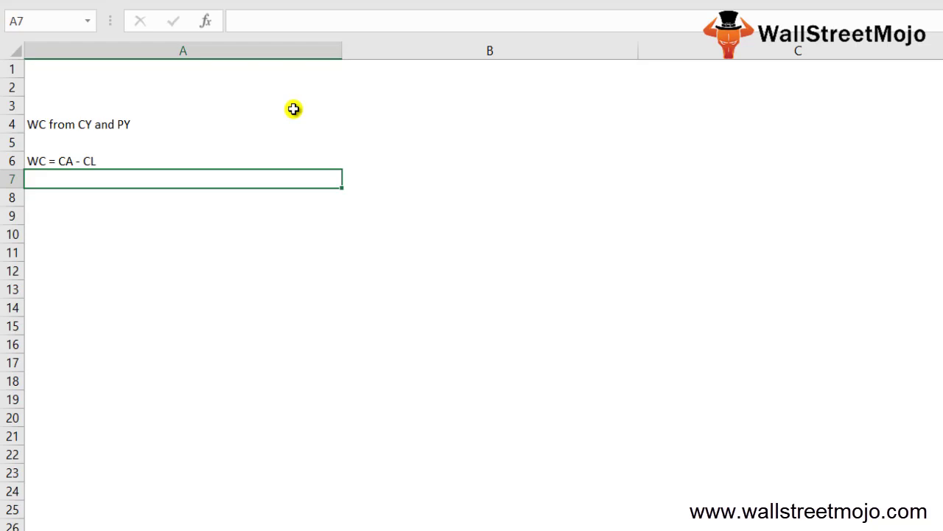
Step: Enter the text "Changes in net working capital = WC of CY - WC of PY" in cell A8
key(Down)
key(Down)
key(Up)
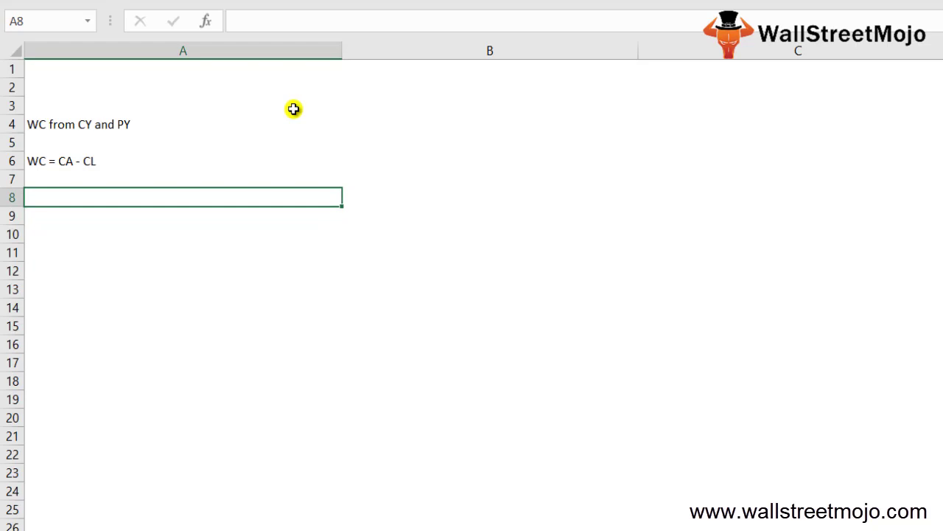
text(Changes om met)
key(BackSpace)
key(BackSpace)
key(BackSpace)
key(BackSpace)
key(BackSpace)
key(BackSpace)
key(BackSpace)
key(BackSpace)
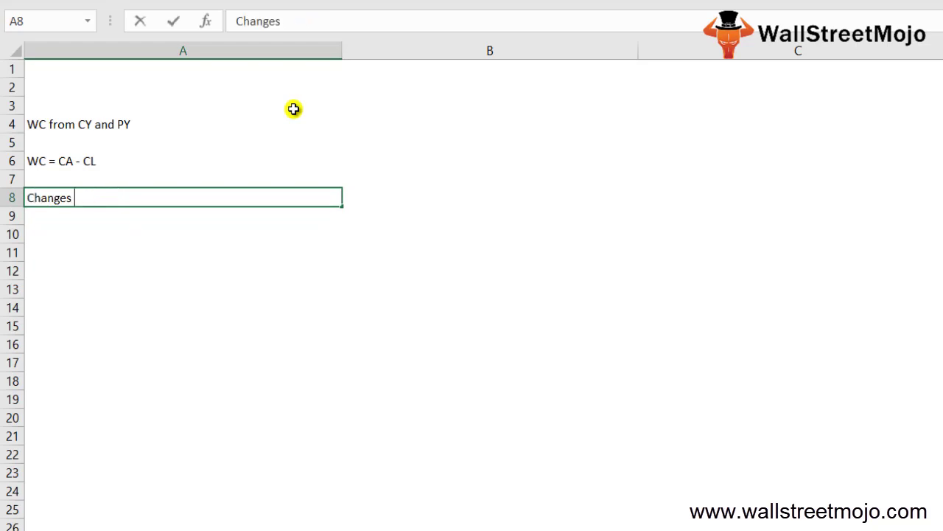
text(in net working capi)
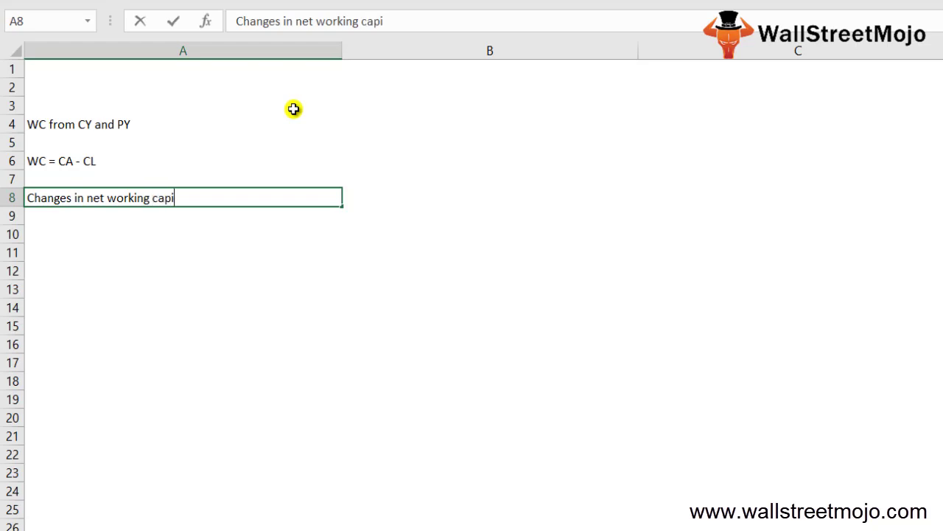
text(tal = WC)
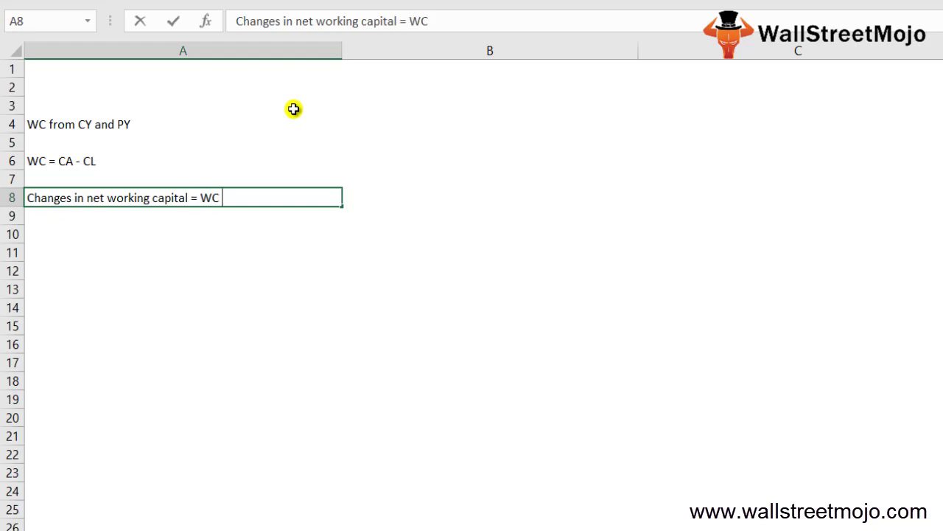
text( p)
key(BackSpace)
key(BackSpace)
text(of CY - W)
text(C pf)
key(BackSpace)
key(BackSpace)
key(BackSpace)
text(of PY)
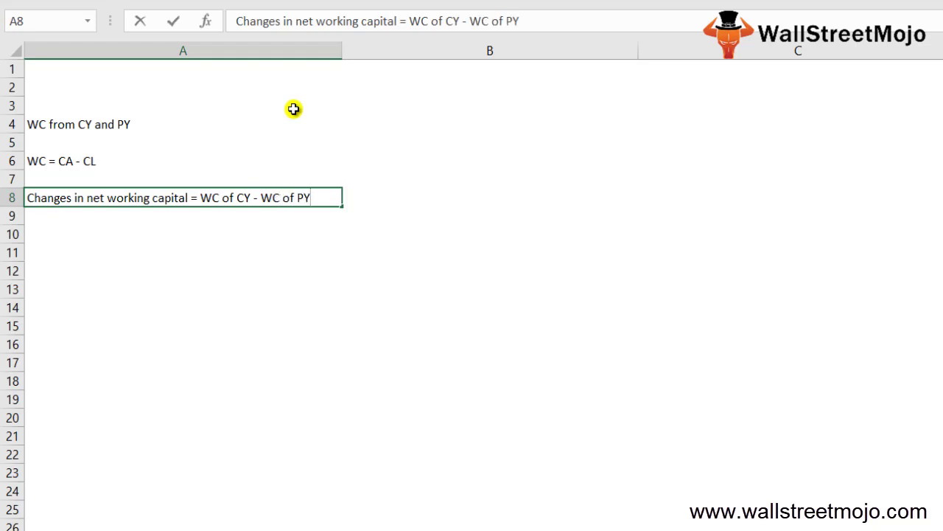
key(Return)
Step: Enter the text "Change in a NWCF= Change in CA - Changes in CL" in cell A11
key(Return)
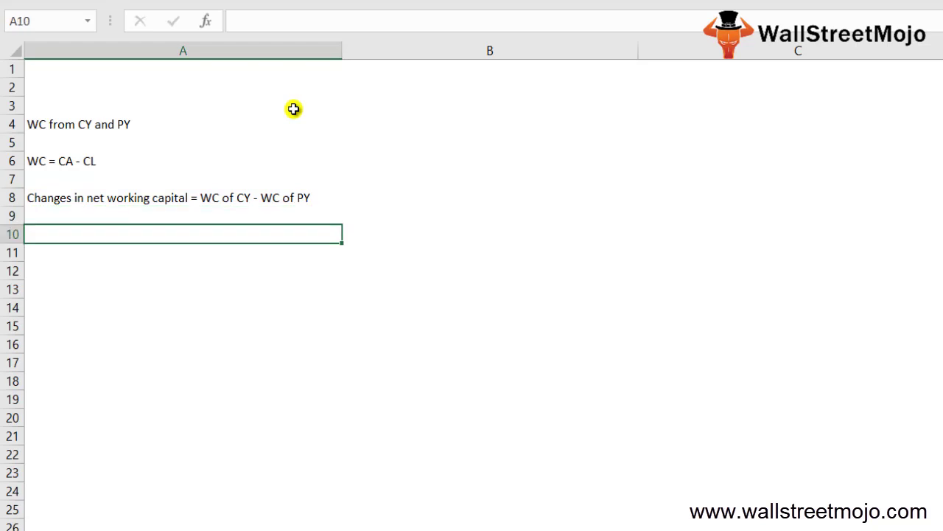
key(Return)
text(Ch)
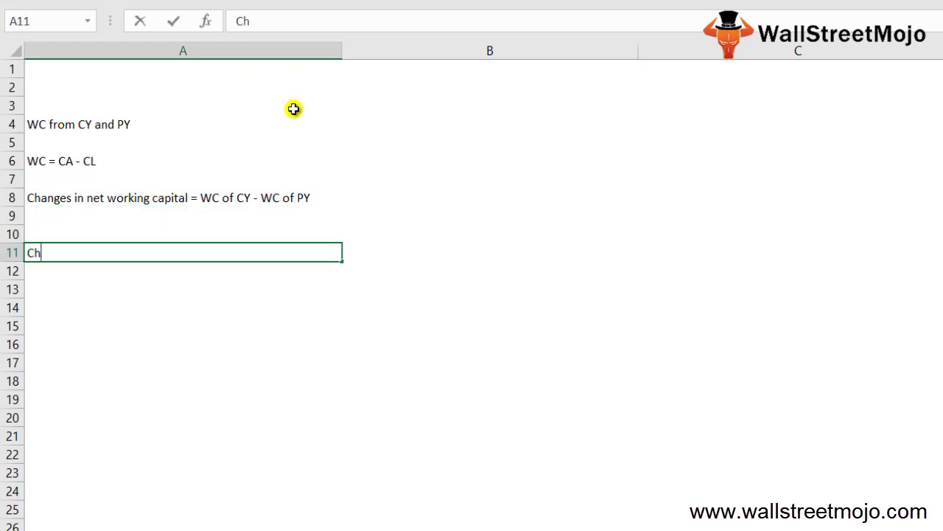
text(ange in a )
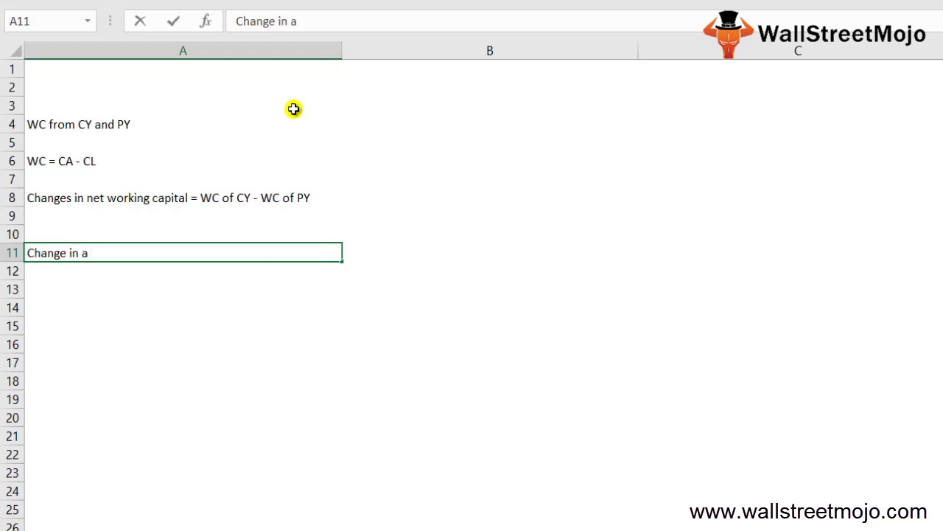
text(NWCF= )
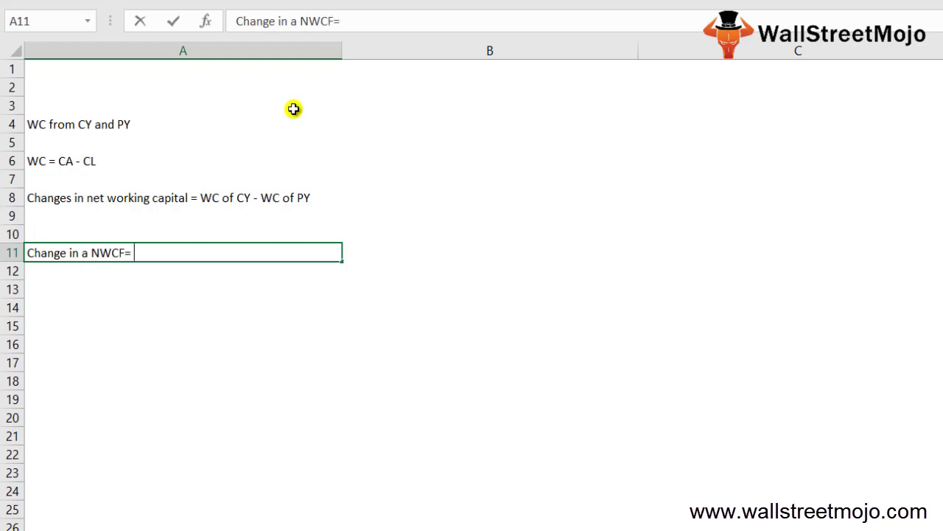
text(Change )
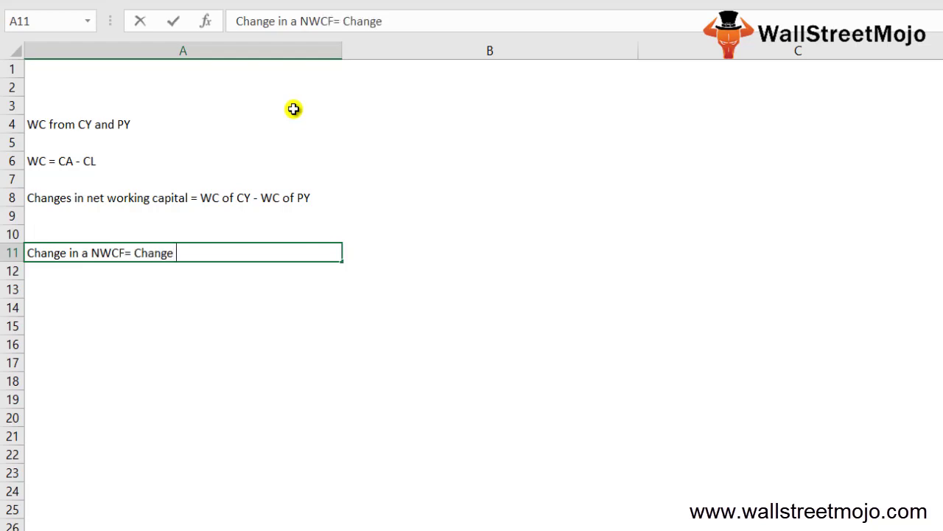
text(in CA - Changes om )
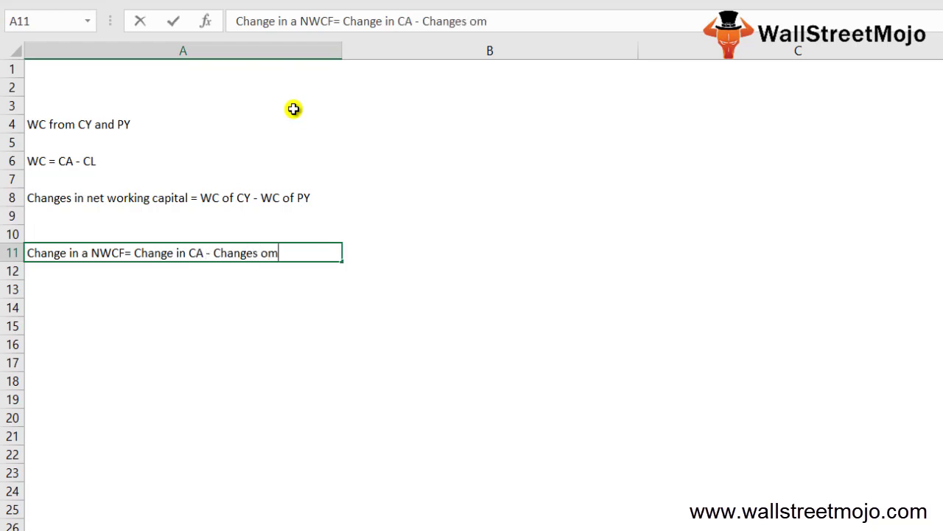
text(C)
key(BackSpace)
key(BackSpace)
key(BackSpace)
key(BackSpace)
text(in CL)
key(Return)
Step: Label cell A13 "Step 1" and describe it in B13 as "CA for CY & PY"
key(Return)
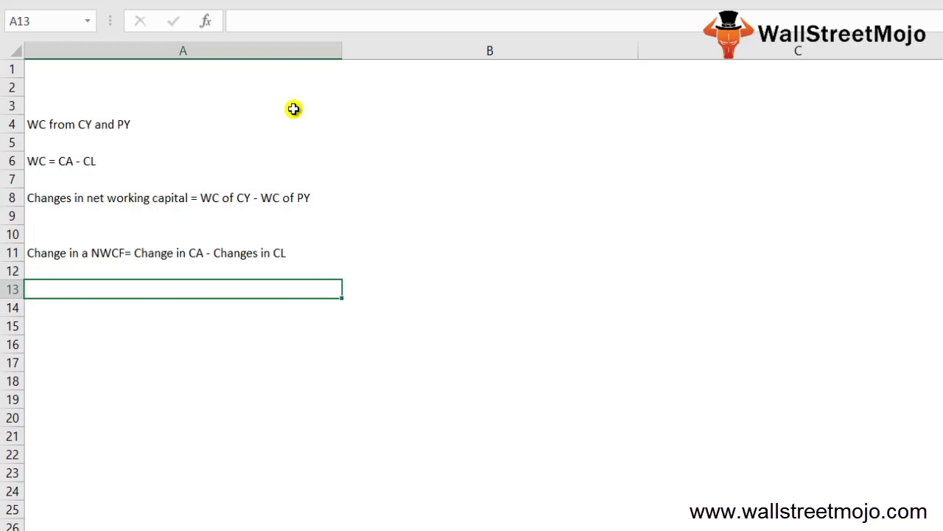
key(Return)
key(Up)
text(Step 1)
key(Return)
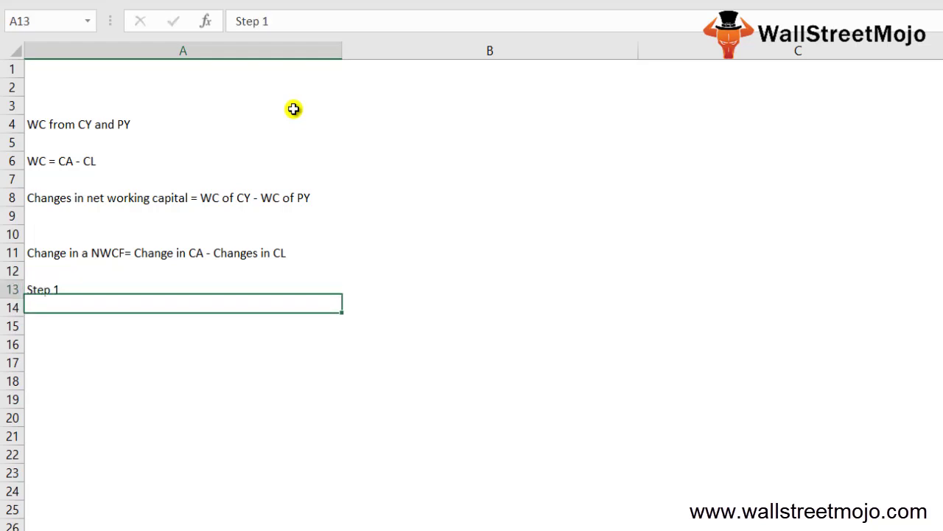
key(Up)
key(Right)
text(CA)
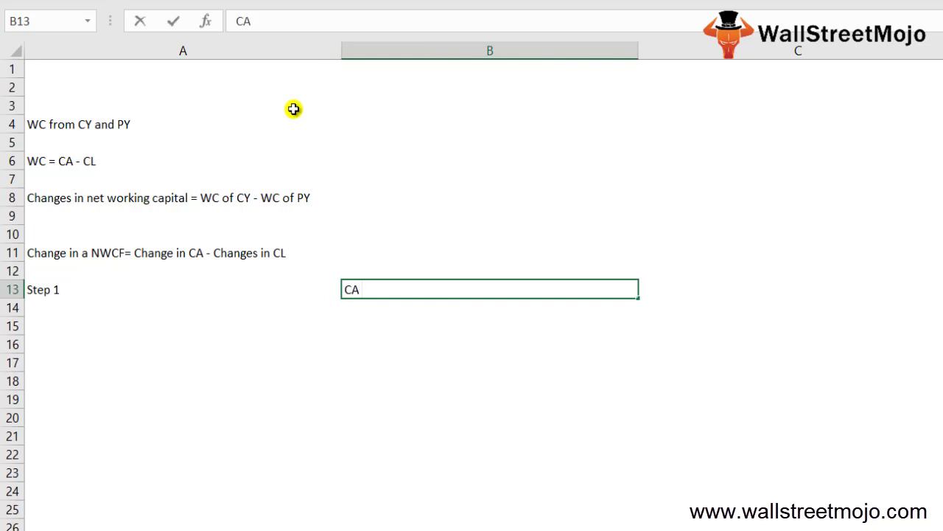
text( for CY & PY)
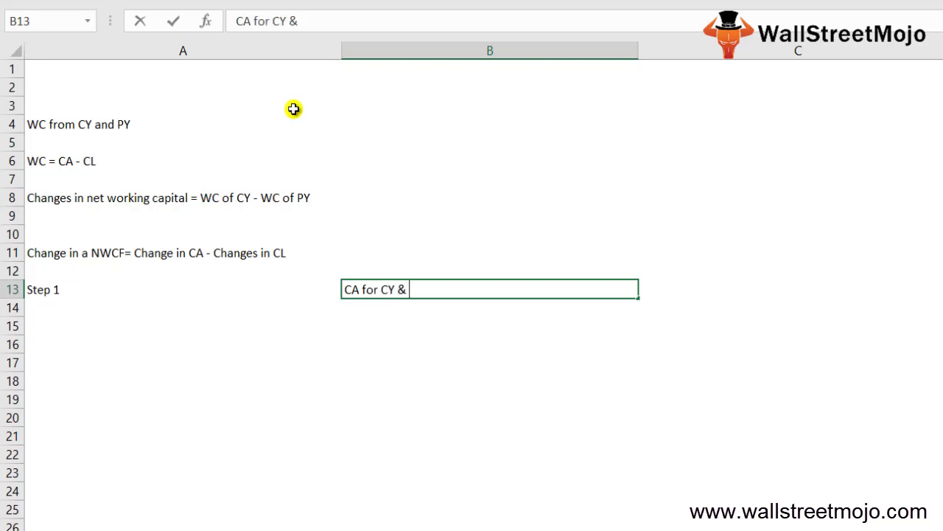
key(Return)
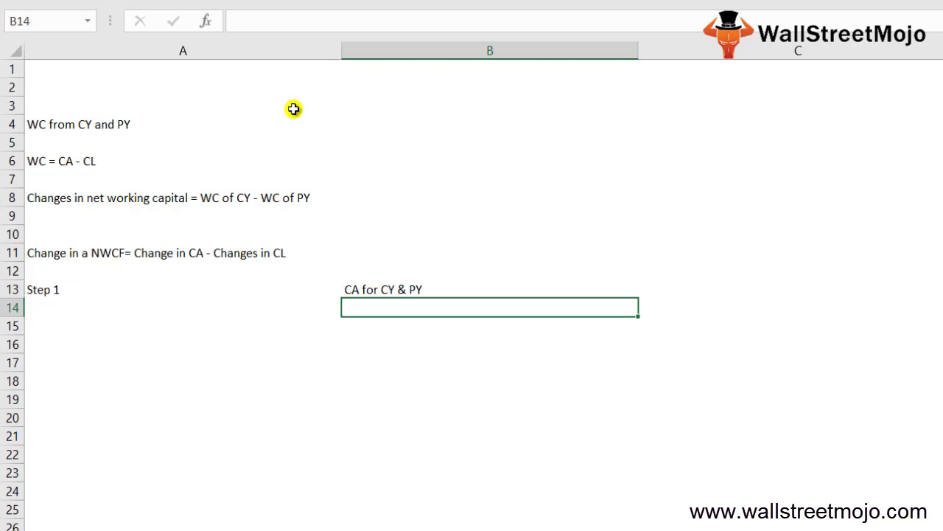
Step: List the current asset items for Step 1 in cell C13 as "Inventory AR & Prepaid expenses"
key(Left)
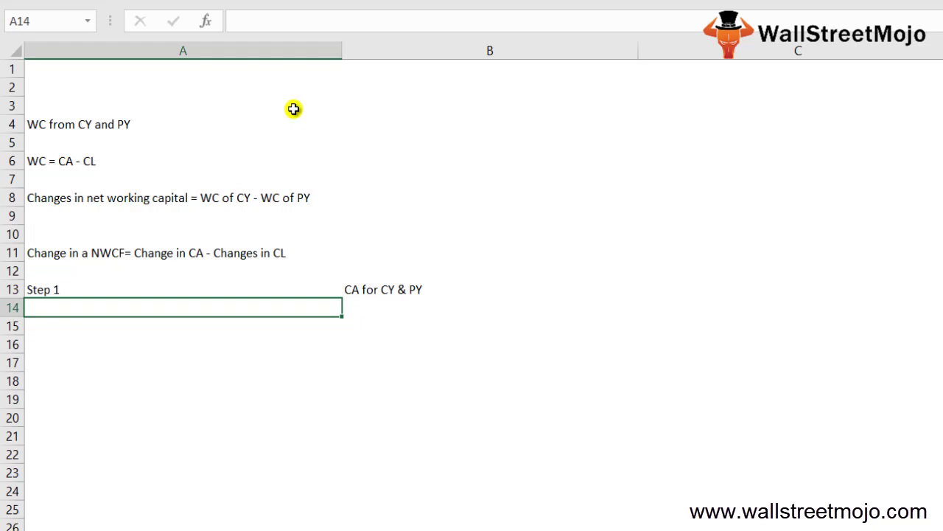
key(Up)
key(Right)
key(Right)
text(Inventory)
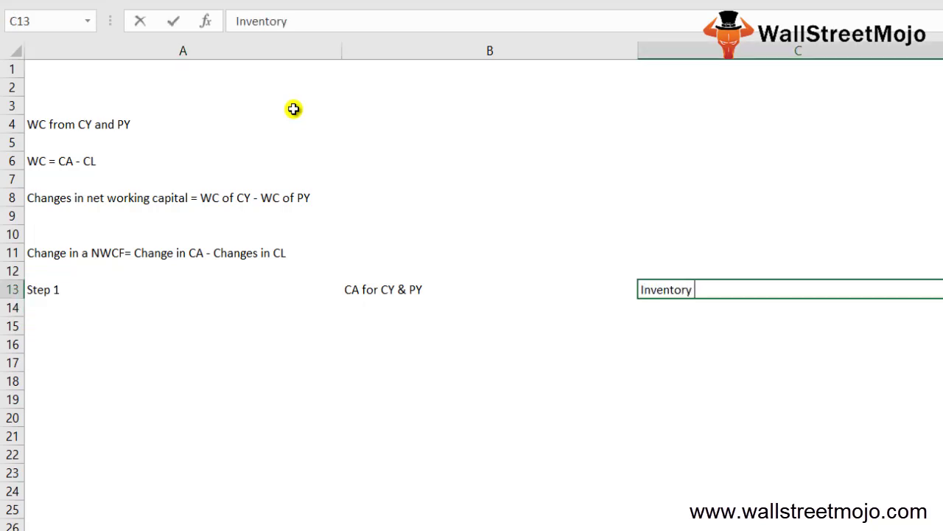
text( AR & Prepai)
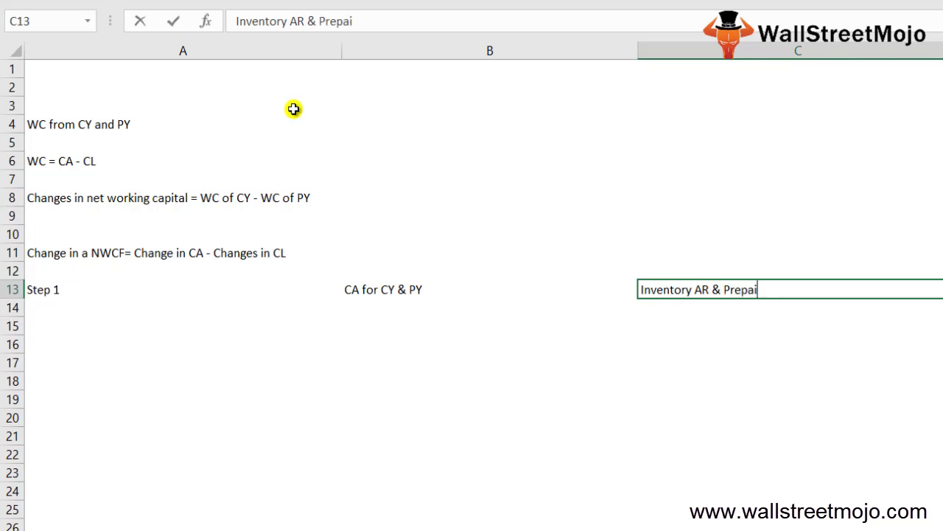
text(d expenses)
key(Return)
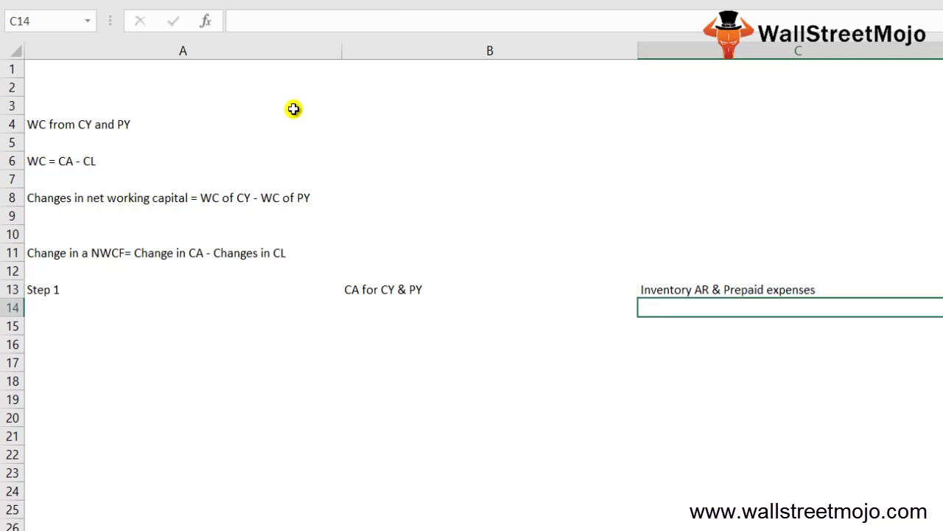
Step: Label cell A14 "Step 2" and describe it in B14 as "CL for the CY & PY"
key(Left)
key(Left)
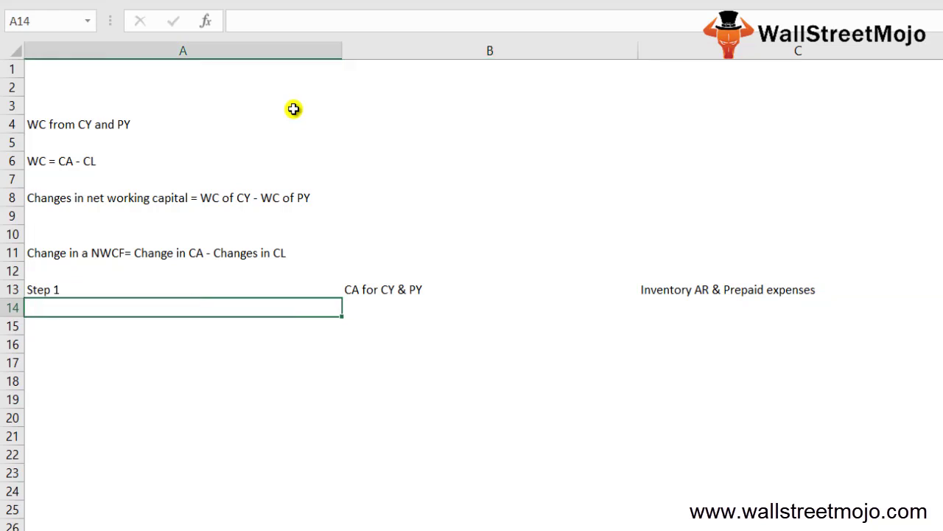
text(Step 2)
key(Tab)
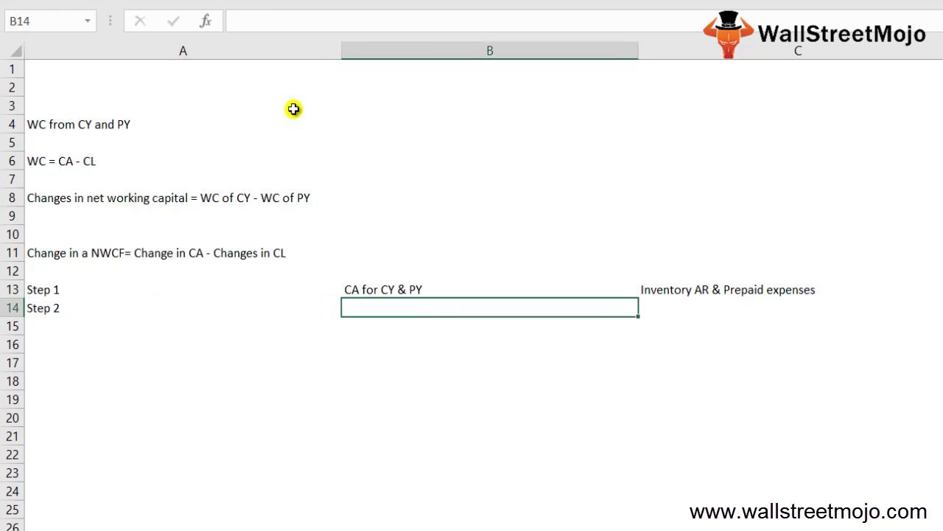
text(CL)
text( for the C)
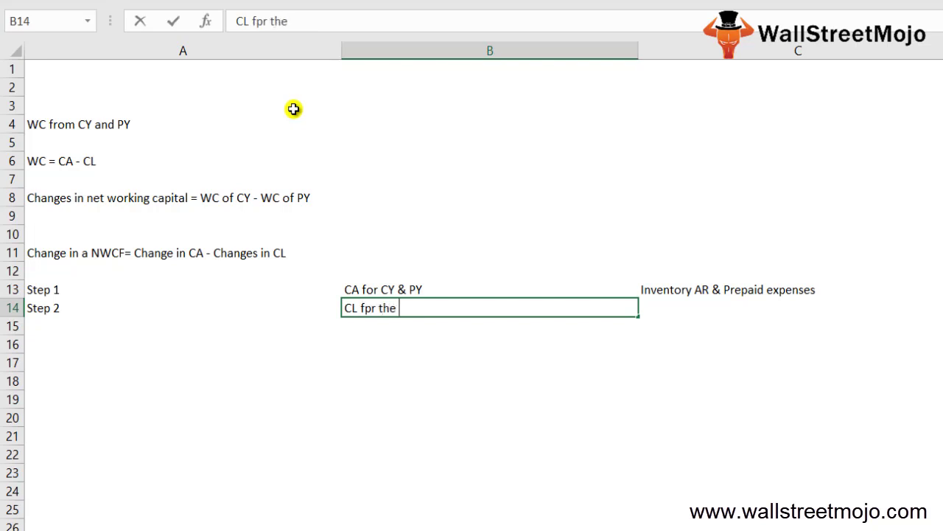
text(Y & PY)
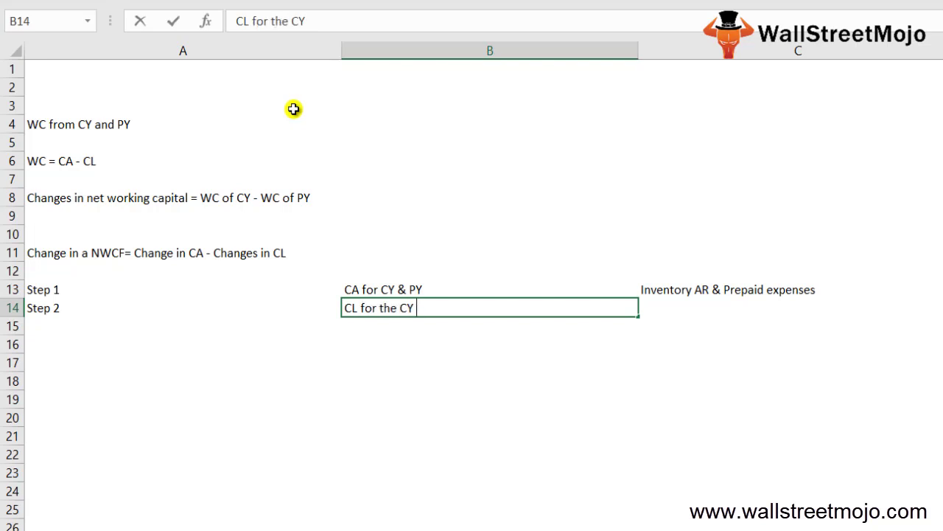
key(ctrl+Return)
key(Return)
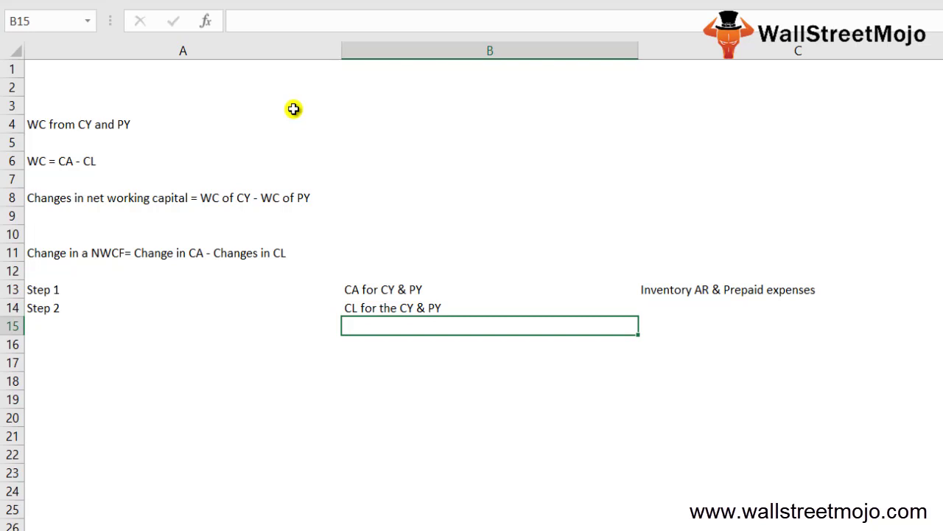
Step: List the current liability items for Step 2 in cell C14 as "AP, Interest , DR"
key(Up)
key(Right)
text(AP ,)
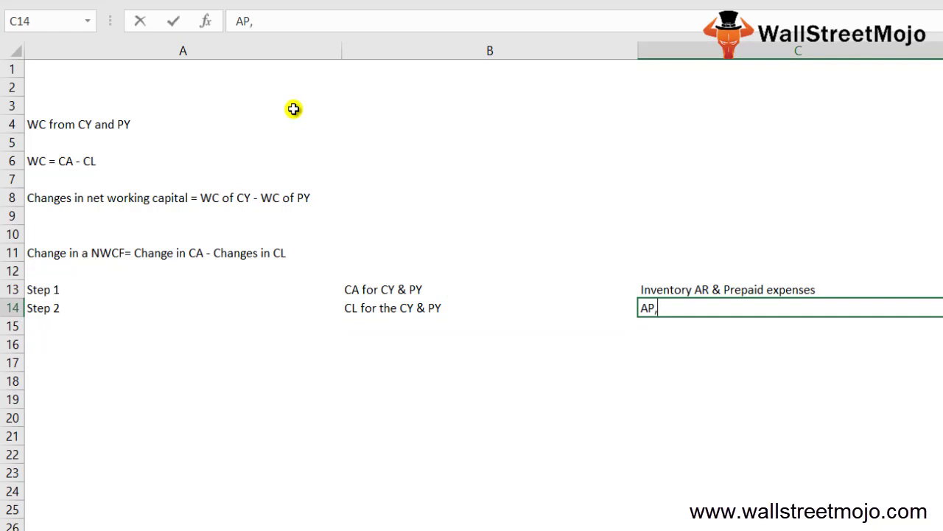
text( Interest )
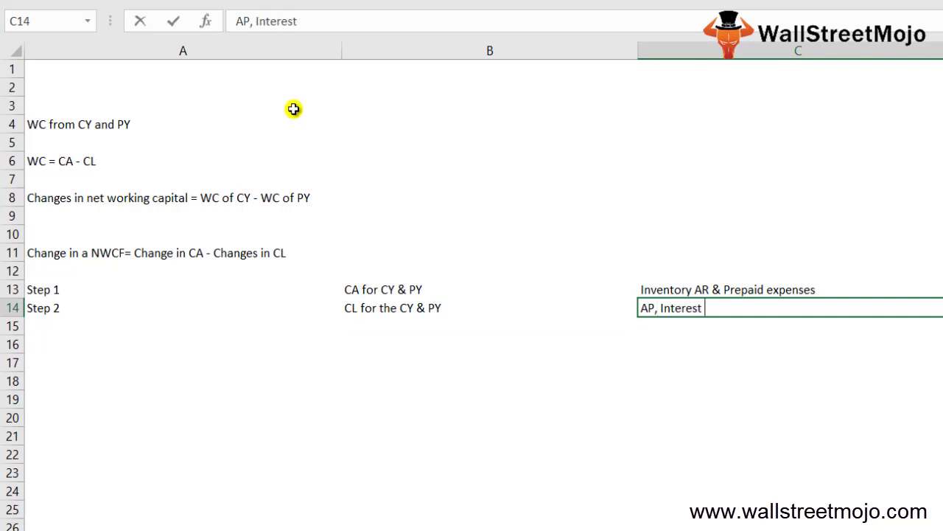
text(, DR)
key(Return)
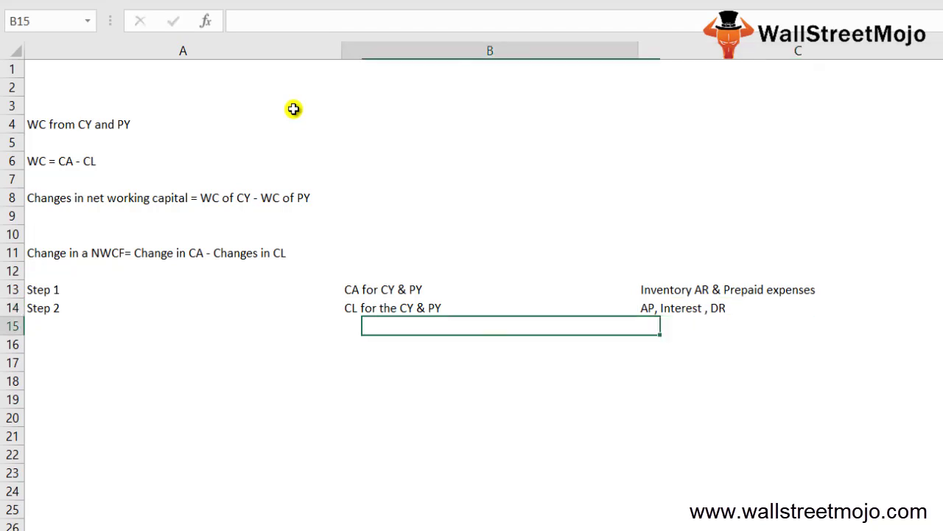
Step: Label cell A15 "Step 3" and describe it in B15 as "WC for CY"
text(Stp)
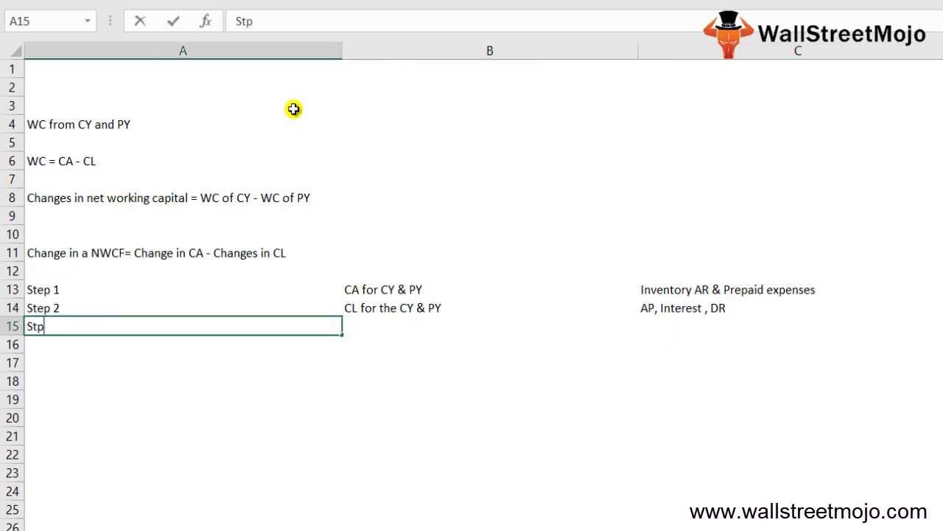
key(BackSpace)
text(ep 3)
key(Tab)
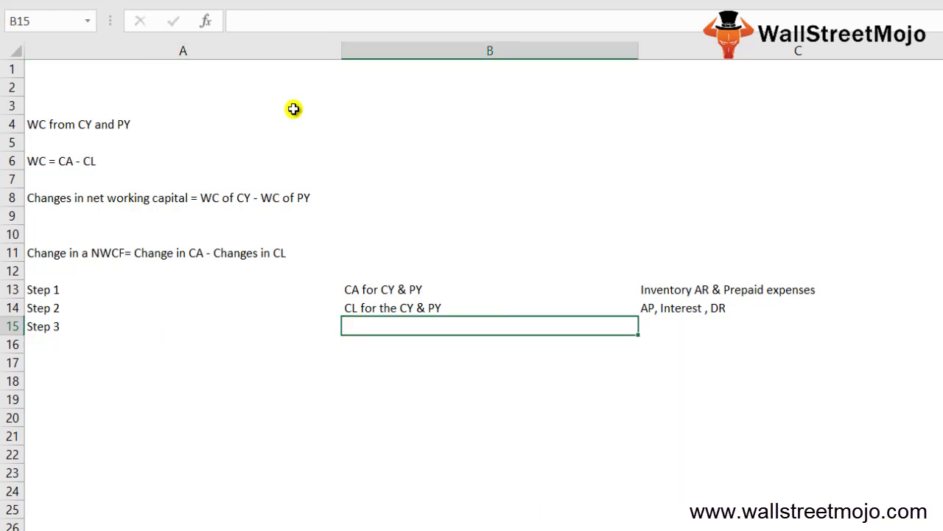
text(WC fpr)
key(BackSpace)
key(BackSpace)
key(BackSpace)
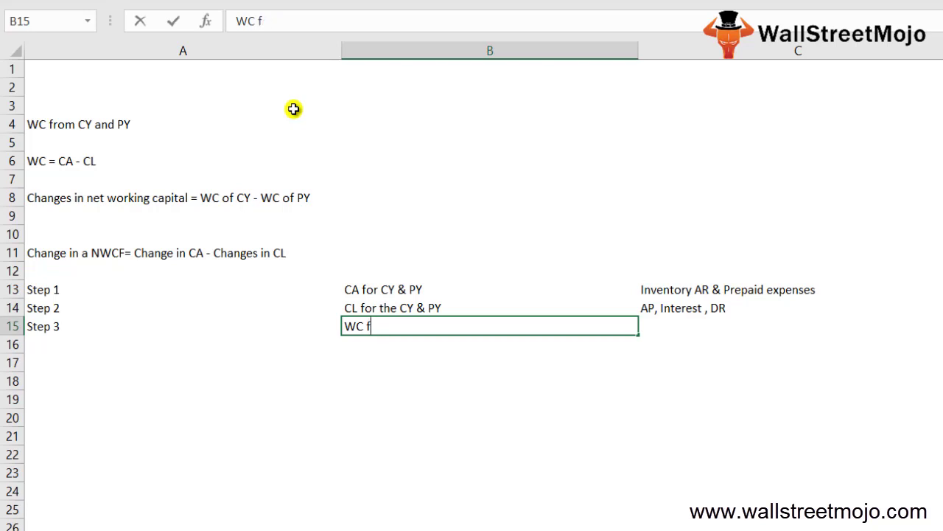
text(or CY)
key(Return)
Step: Enter the Step 3 calculation in cell C15 as the text "CA -CL"
key(Up)
key(Right)
text(CA -)
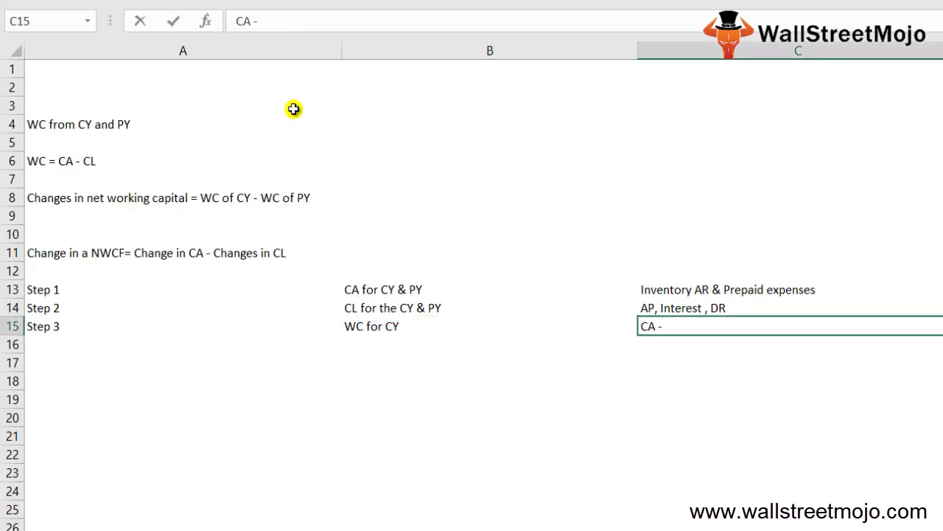
text(CL)
key(Return)
Step: Label cell A16 "Step 4" and describe it in B16 as "Working capital of CY - WC of PY"
key(Left)
key(Left)
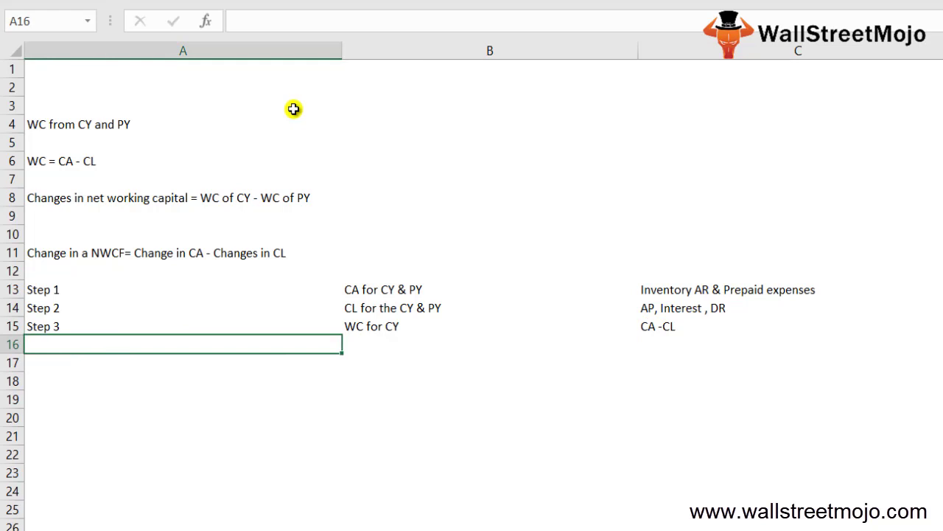
key(Right)
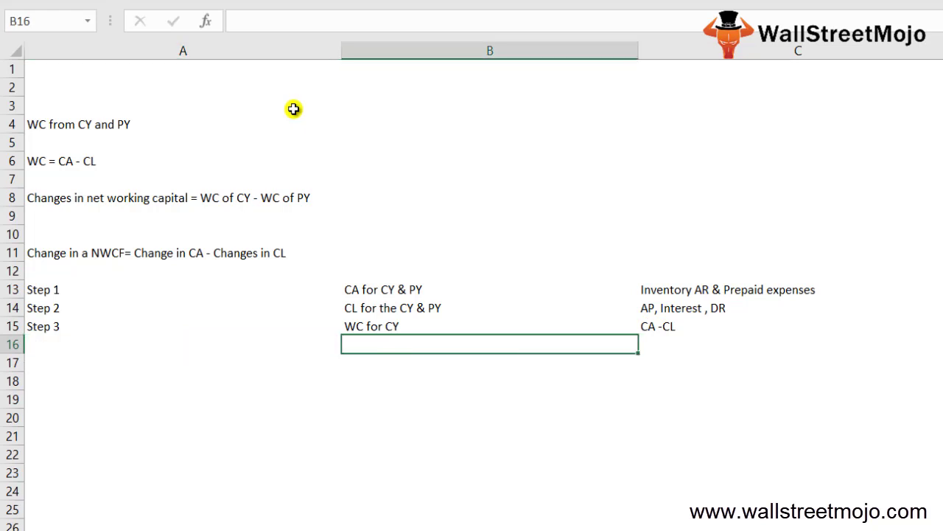
key(Down)
key(Left)
key(Up)
text(S)
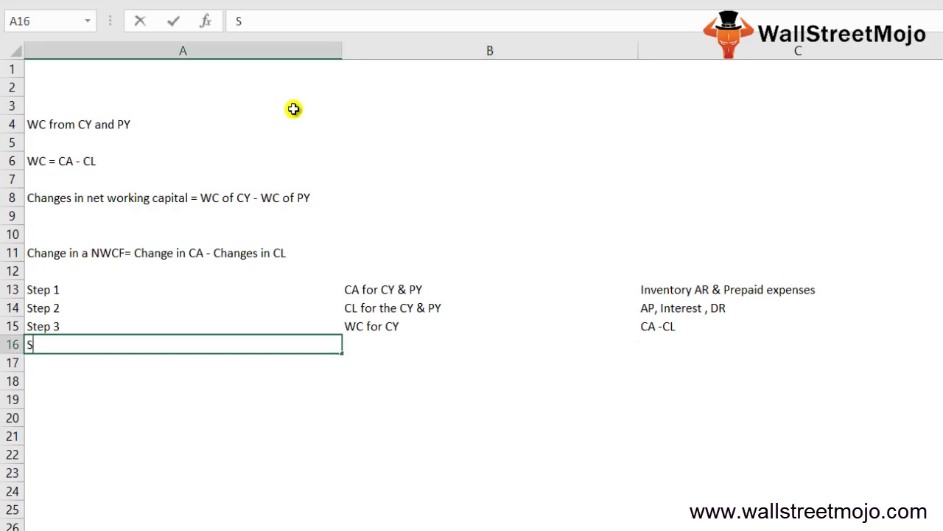
text(tep 4)
key(Tab)
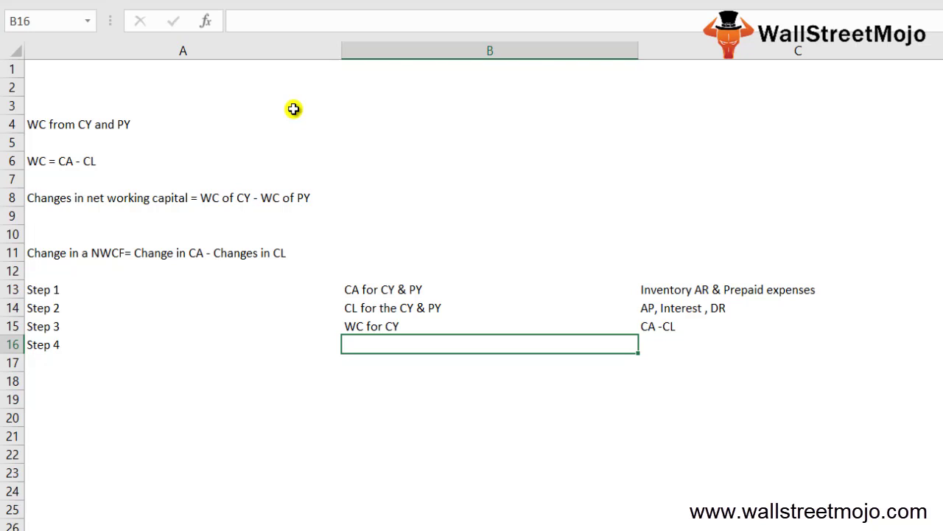
text(Working capital of CY )
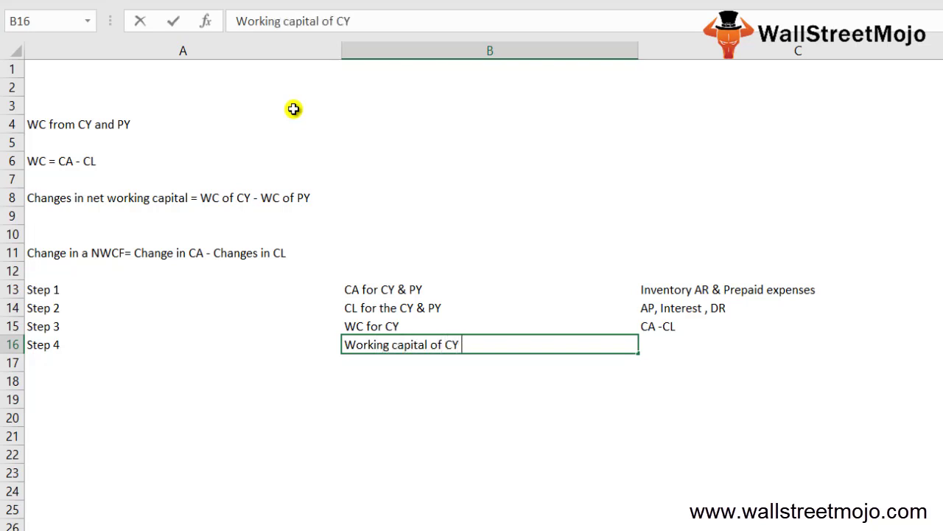
text(- WC of )
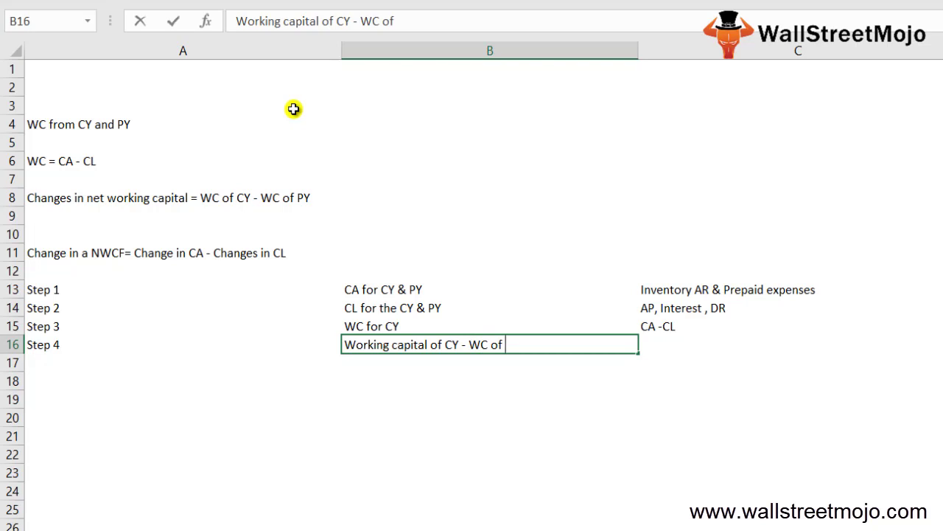
text(PY)
key(Return)
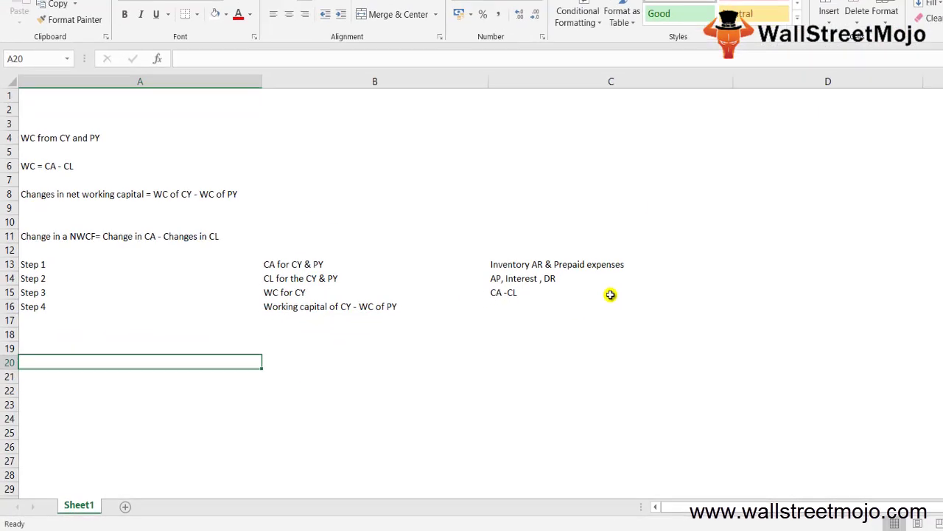
Step: Start a calculation table with the row label "CA" in cell A21 and the year heading 2016 in B20
key(Return)
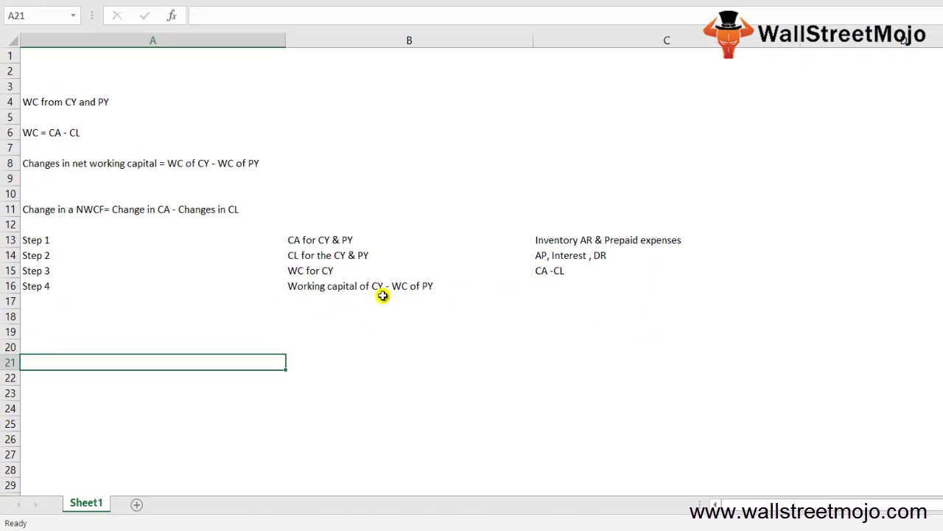
text(CA)
key(Return)
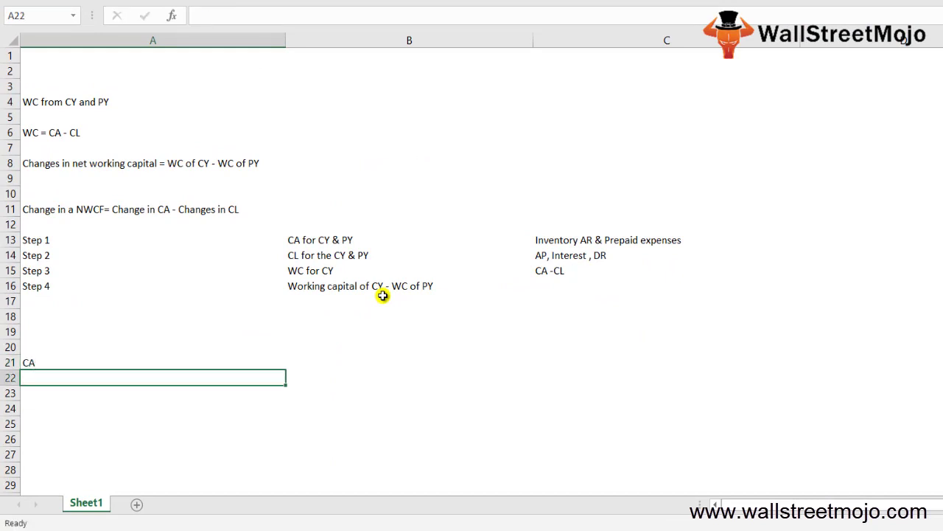
key(Up)
key(Right)
key(Up)
text(2016)
key(Return)
Step: Enter 4338 in cell B21 as the 2016 current assets
key(Left)
key(Down)
key(Right)
key(Up)
text(4338)
key(Return)
Step: Label cell A22 "CL" and enter 3305 in B22 as the 2016 current liabilities
key(Left)
text(CL)
key(Right)
text(3305)
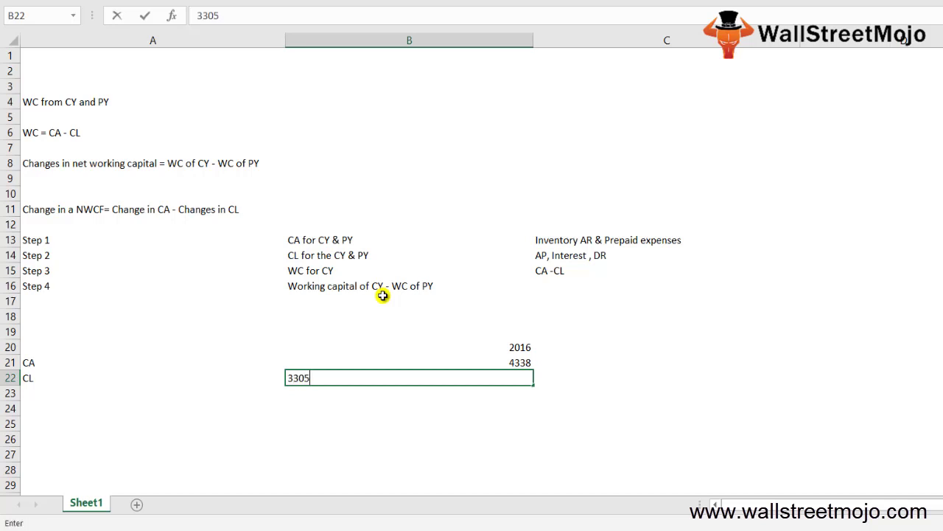
key(Return)
Step: Label cell A23 "WC" and calculate the 2016 working capital in B23 with =B21-B22
key(Left)
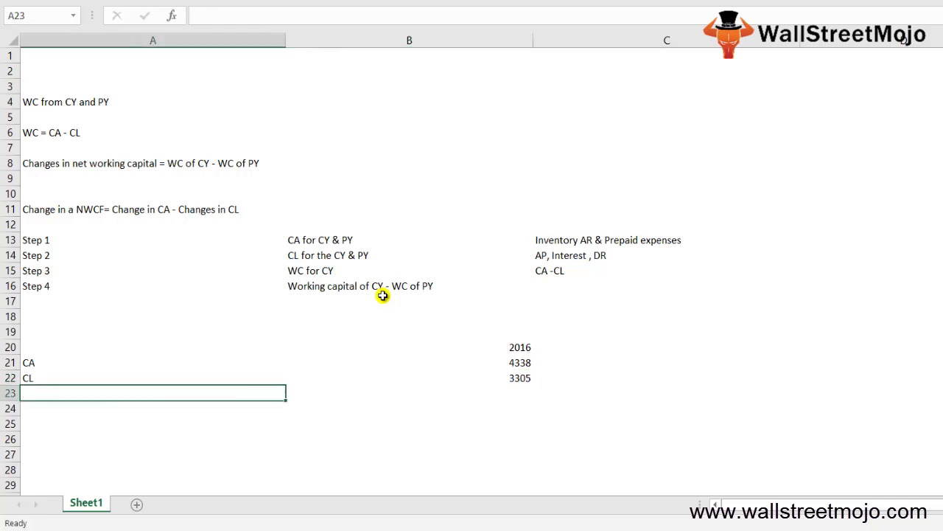
text(WC)
key(Return)
key(Up)
key(Right)
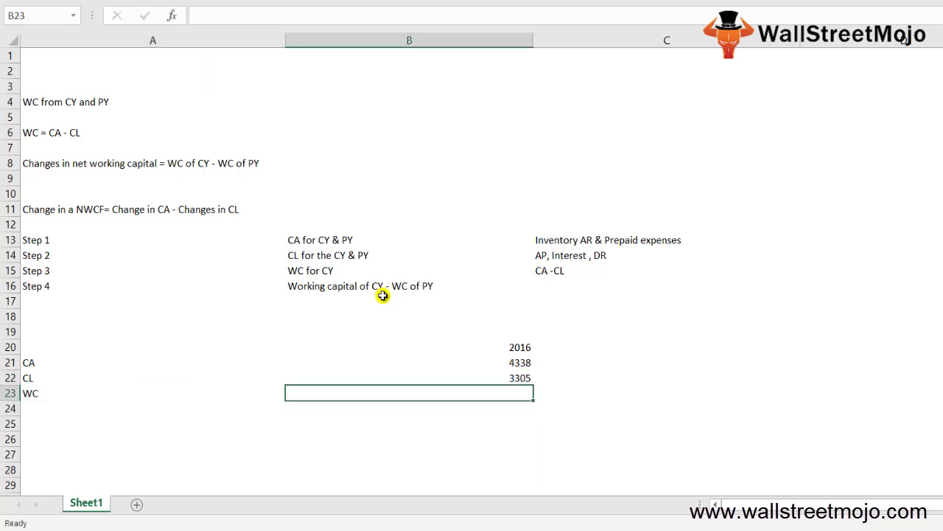
text(=B21-B22)
key(Return)
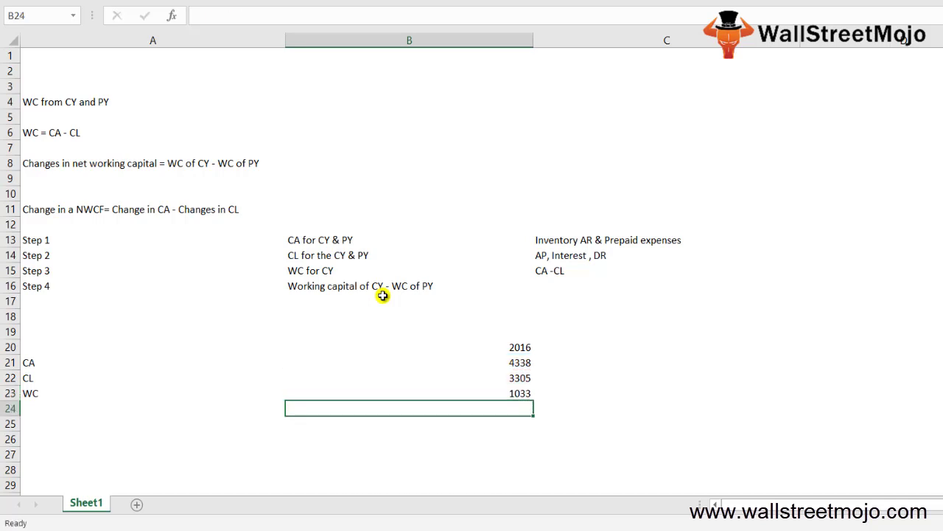
Step: Add the year heading 2015 in cell C20, beside the 2016 heading
key(Up)
key(Left)
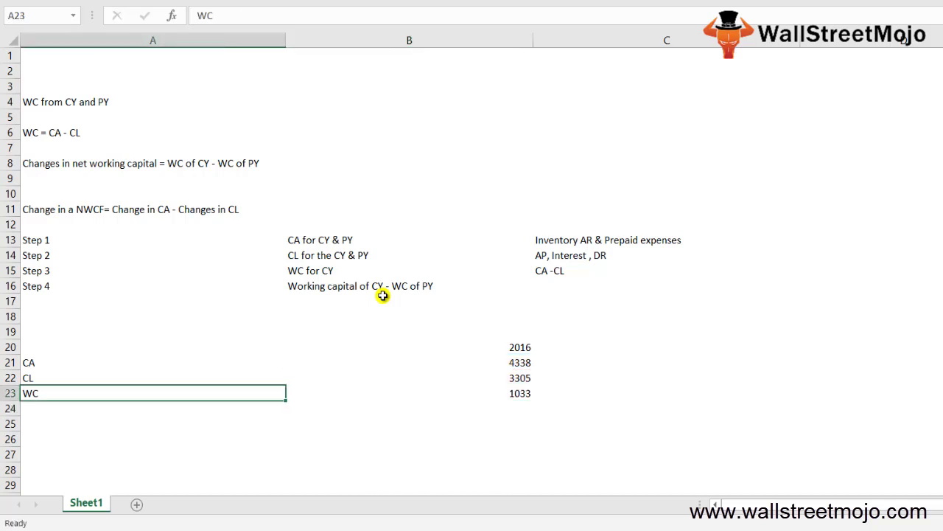
key(Right)
key(Up)
key(Up)
key(Right)
key(Up)
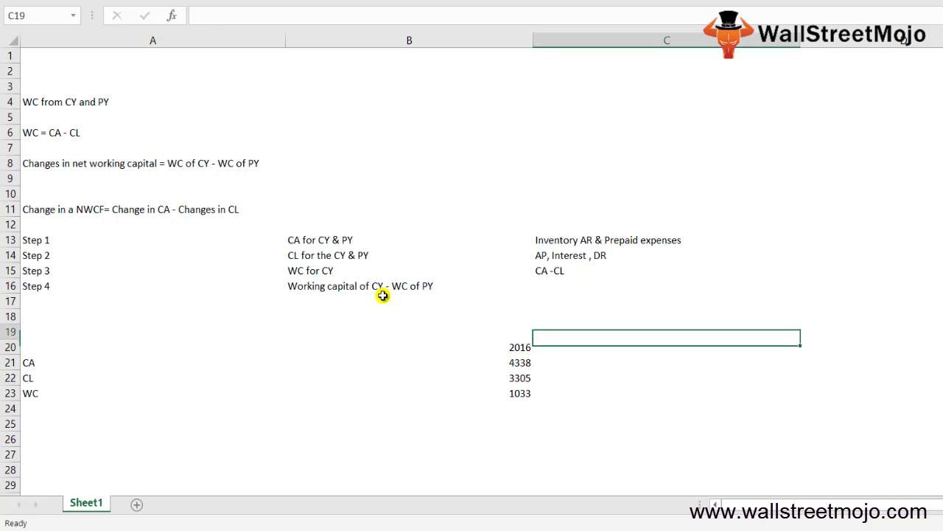
text(2015)
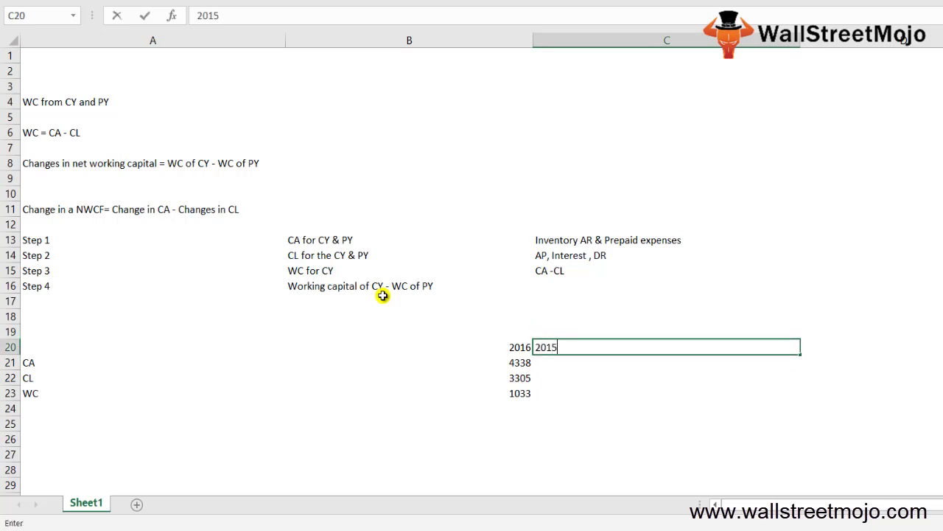
key(Return)
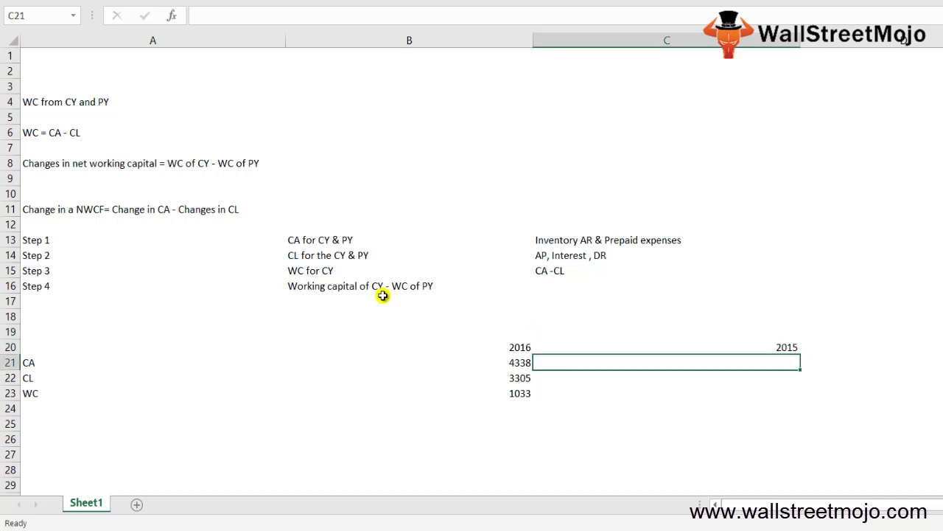
Step: Enter the 2015 figures: 4384 for CA in cell C21 and 3534 for CL in C22
text(4384)
key(Return)
text(3534)
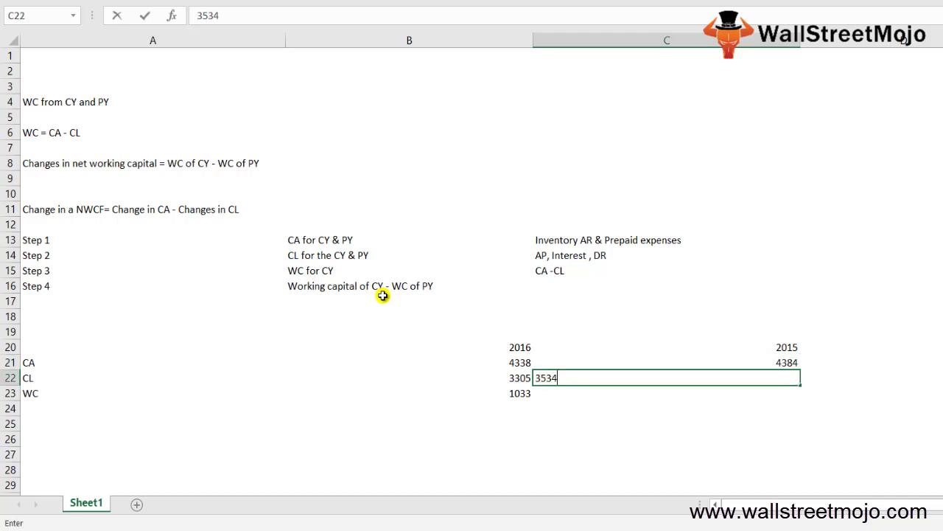
key(Return)
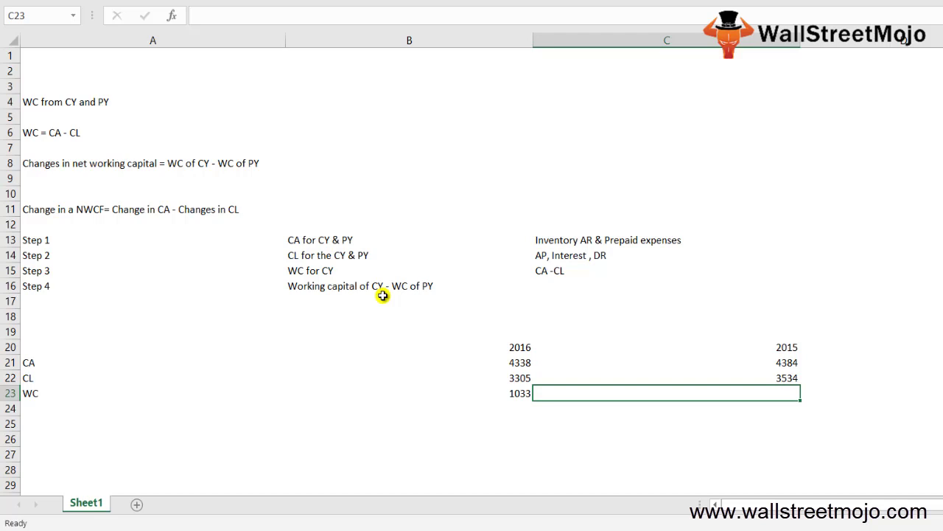
Step: Calculate the 2015 working capital in cell C23 with the formula =C21-C22
key(Left)
key(Right)
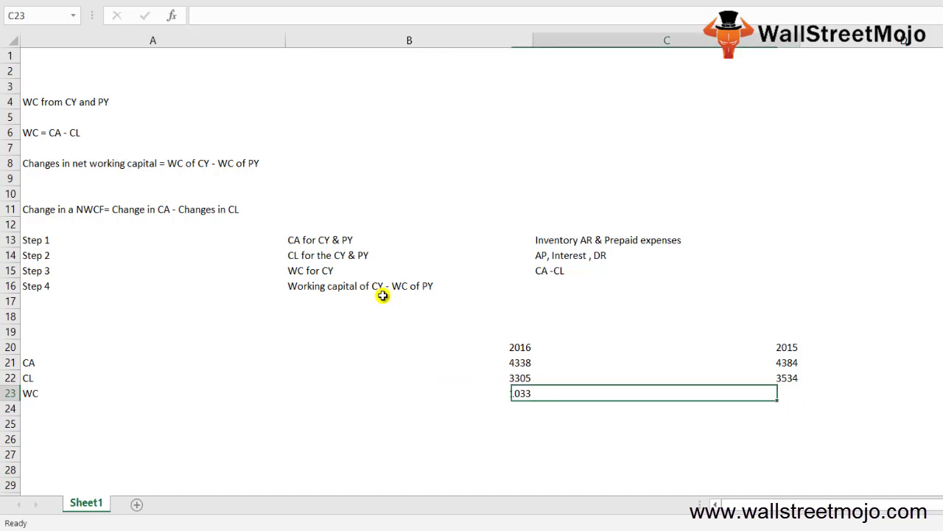
text(=)
key(Up)
key(Up)
text(-)
key(Up)
key(Return)
Step: Make the 2016 and 2015 year headings in B20:C20 bold
key(Up)
key(Up)
key(Up)
key(Up)
key(Left)
key(shift+Right)
key(ctrl+b)
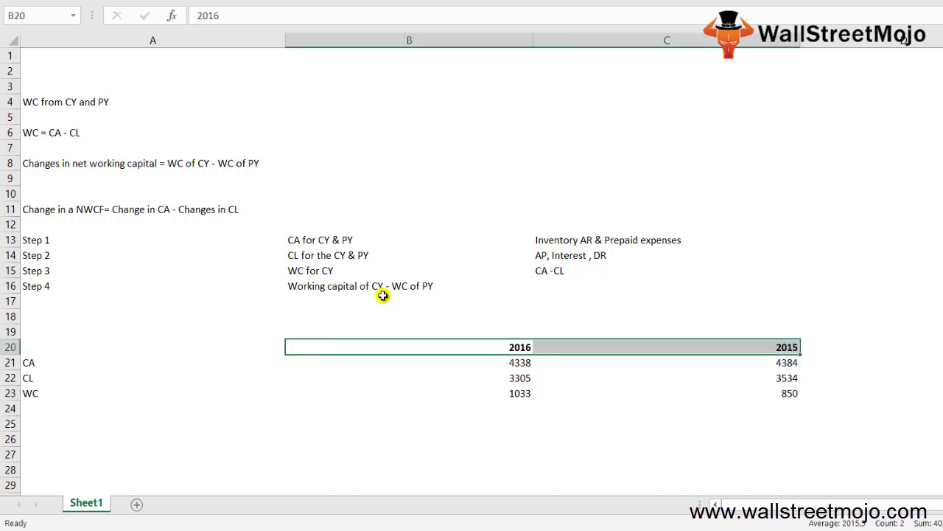
Step: Enter the row label "Net Change in WC" in cell A25
key(Down)
key(Down)
key(Down)
key(Down)
key(Down)
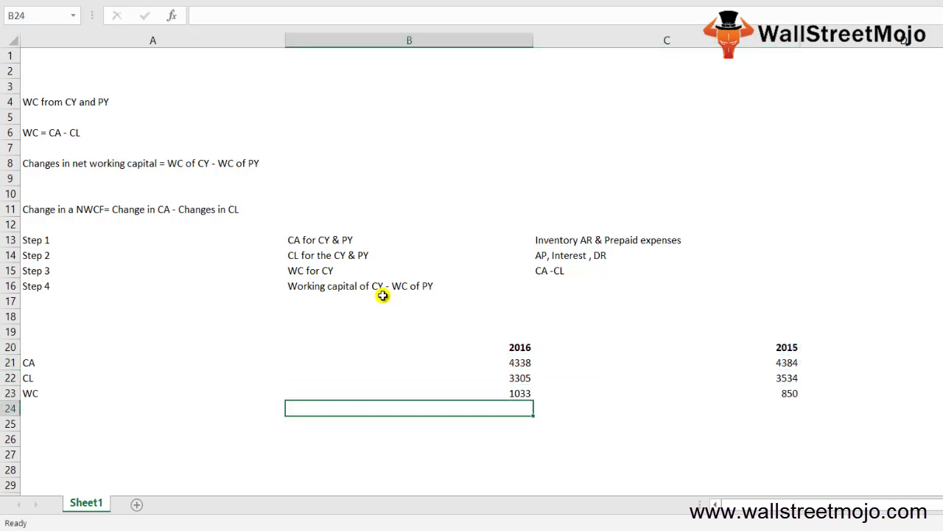
key(Left)
text(Net Change in WC)
key(ctrl+Return)
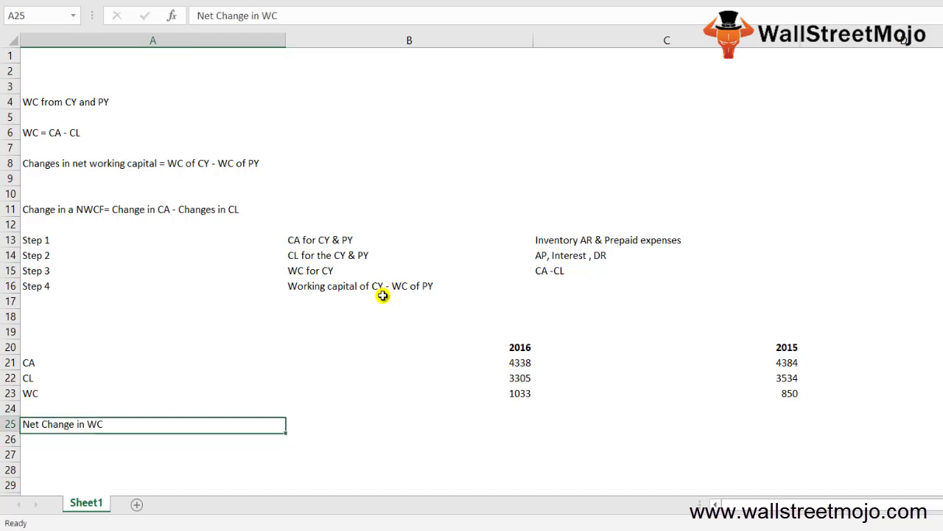
Step: Merge and center cells B25:C25 beside the "Net Change in WC" label
key(Right)
key(Right)
key(Left)
key(shift+Right)
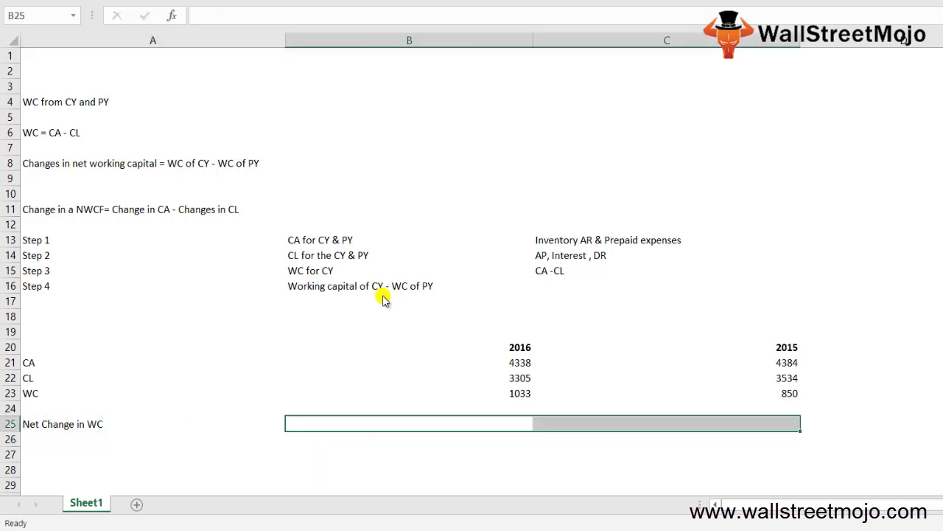
key(alt+h)
text(mc)
Step: Calculate the net change in working capital in the merged cell B25 with the formula =B23-C23
text(=)
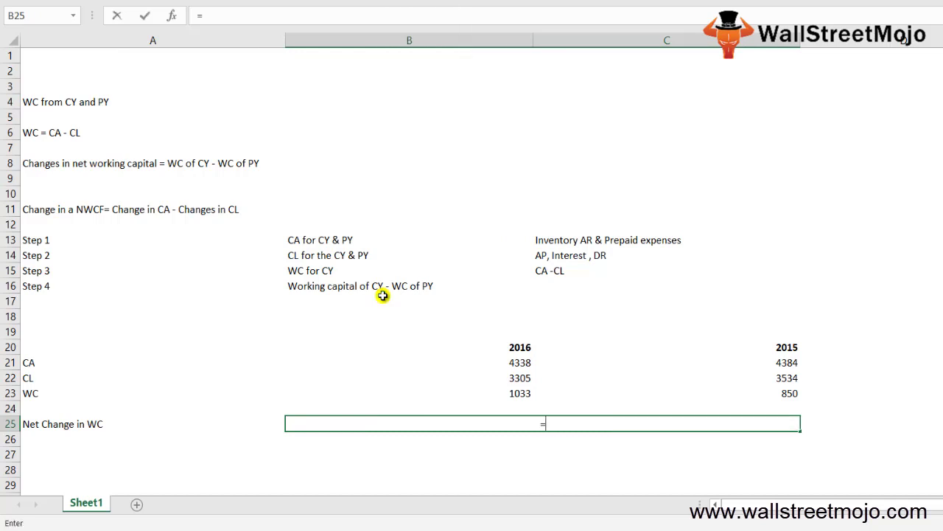
key(Up)
key(Up)
text(-)
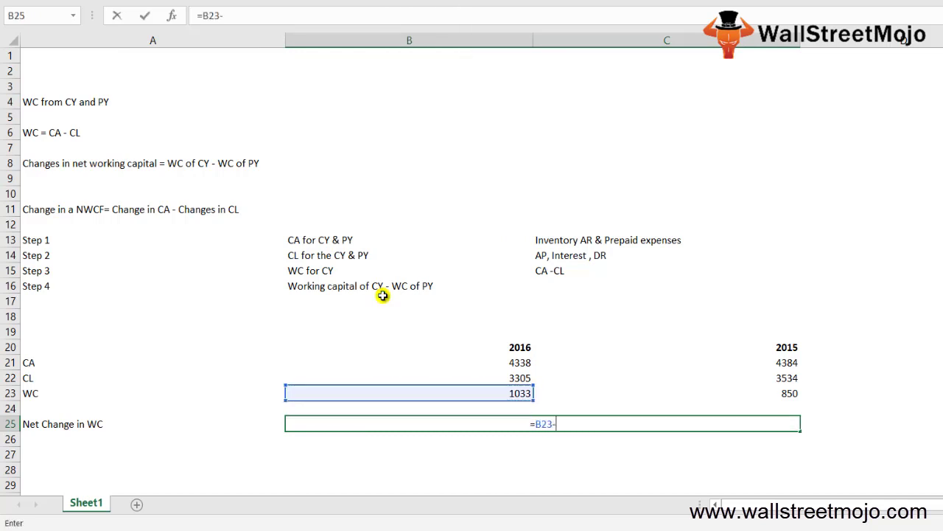
key(Up)
key(Right)
key(Right)
key(Up)
key(Left)
key(Return)
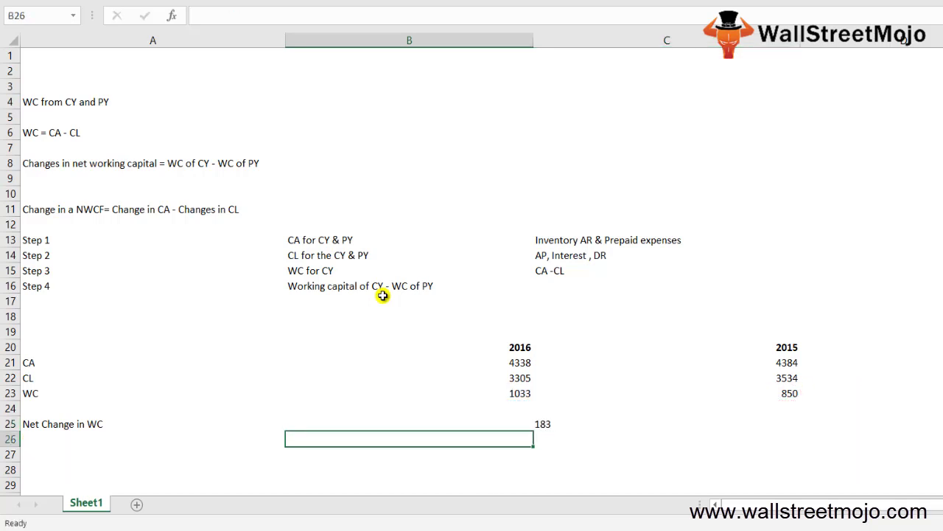
key(Up)
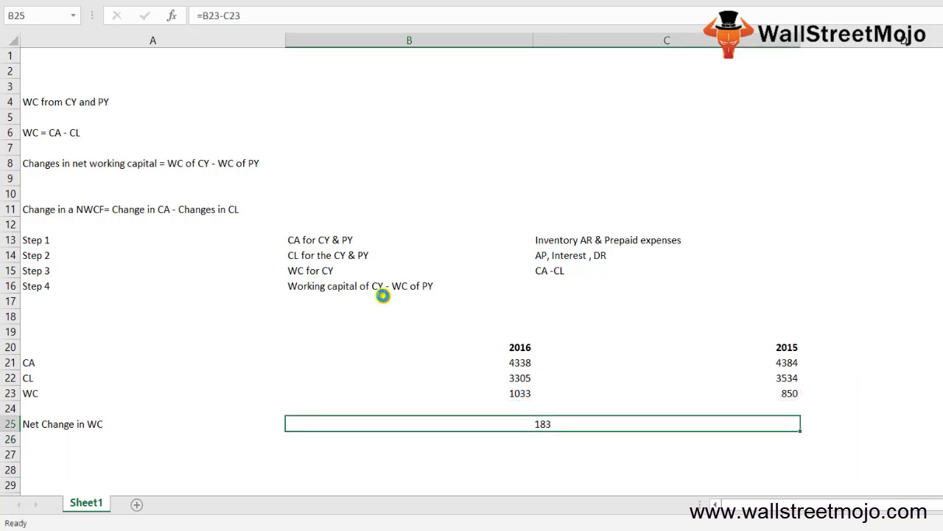
Step: Make the net change result in the merged cell B25 bold
key(ctrl+b)
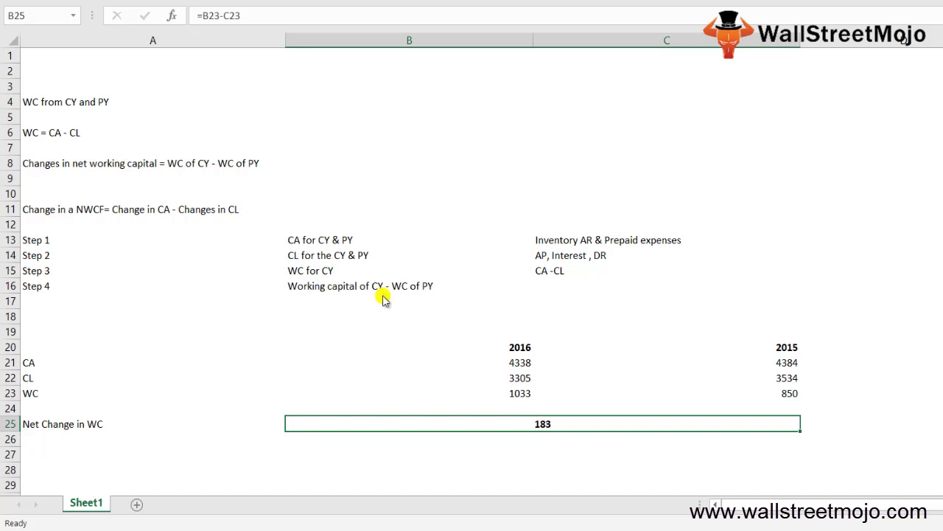
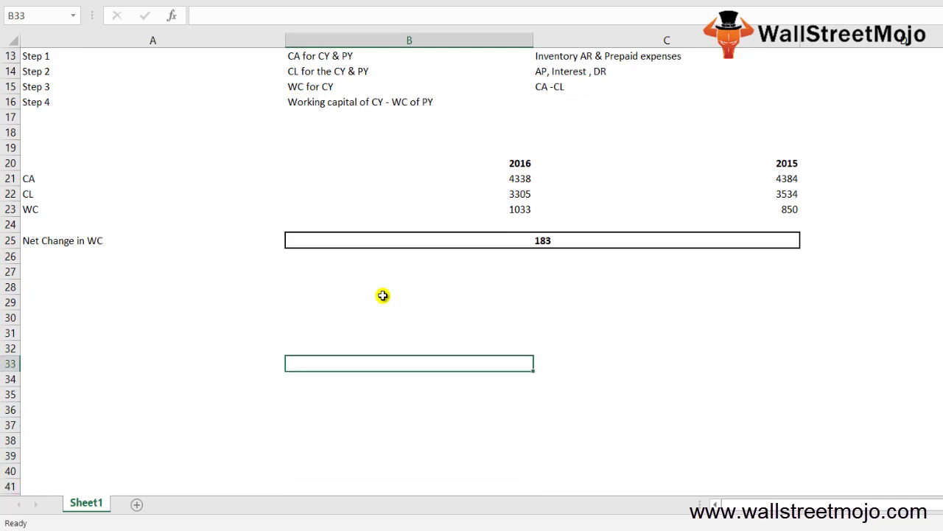
Step: Enter the heading "Analysis" in cell A30, below the net change calculation
key(Left)
key(Up)
key(Up)
key(Up)
text(Analysis)
key(Return)
key(Up)
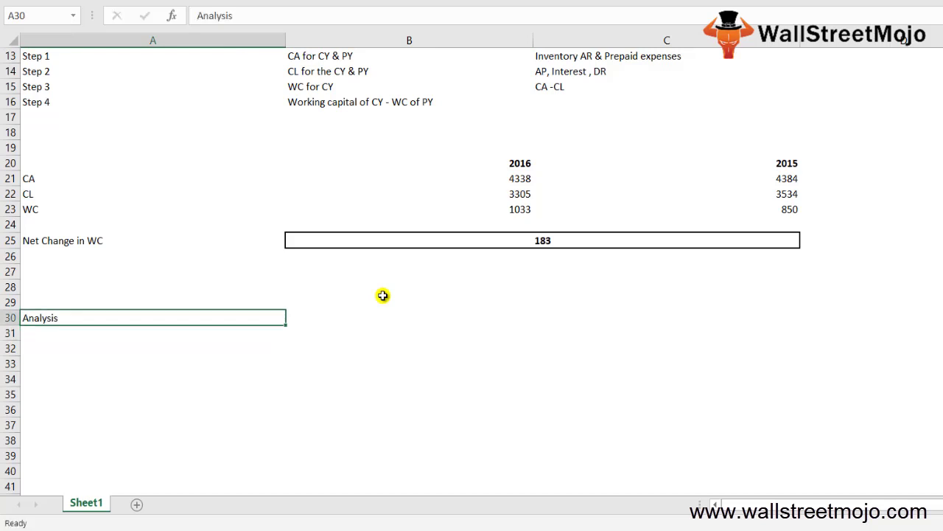
key(Down)
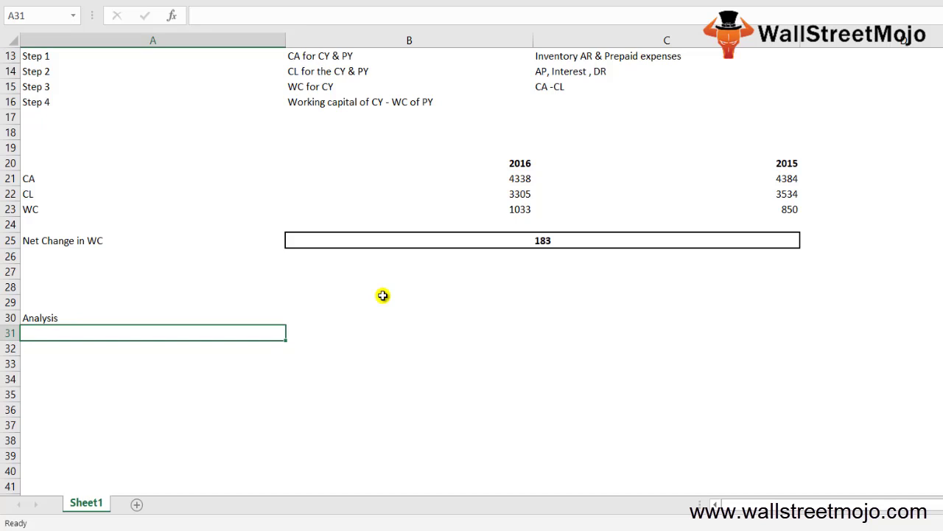
key(Down)
key(Down)
key(Down)
key(Down)
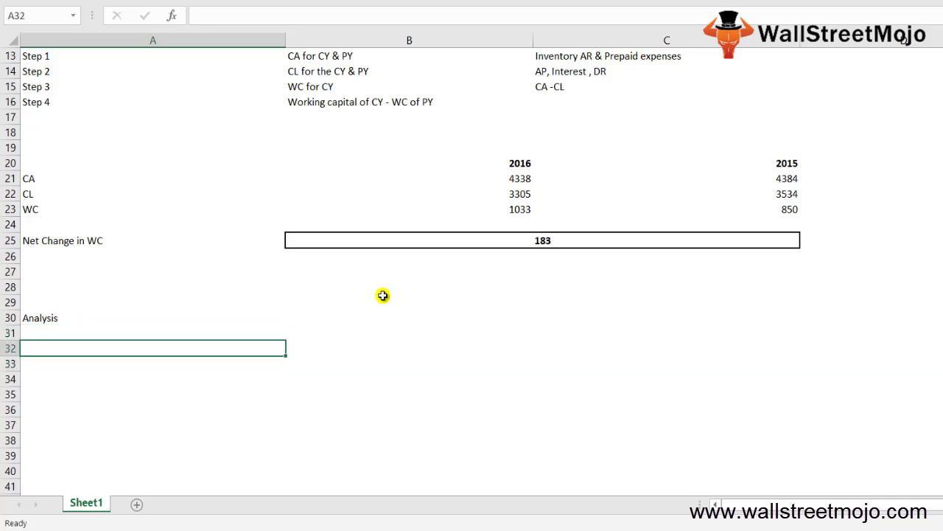
key(Down)
key(Down)
key(Down)
key(Down)
key(Down)
key(Down)
key(Down)
key(Down)
key(Down)
key(Down)
key(Down)
key(Down)
key(Down)
key(Down)
key(Down)
key(Down)
key(Down)
key(Down)
key(Down)
key(Up)
key(Up)
key(Up)
key(Up)
key(Up)
key(Up)
key(Up)
key(Up)
key(Up)
key(Up)
key(Up)
key(Up)
key(Up)
key(Up)
key(Up)
key(Up)
key(Up)
key(Up)
key(Up)
key(Up)
key(Up)
key(Up)
key(Up)
key(Up)
key(Up)
key(Up)
key(Up)
key(Up)
key(Up)
key(Up)
key(Up)
key(Up)
key(Up)
key(Up)
key(Down)
key(Down)
key(Down)
key(Down)
key(Down)
key(Down)
key(Down)
key(Down)
key(Down)
key(Down)
key(Down)
key(Down)
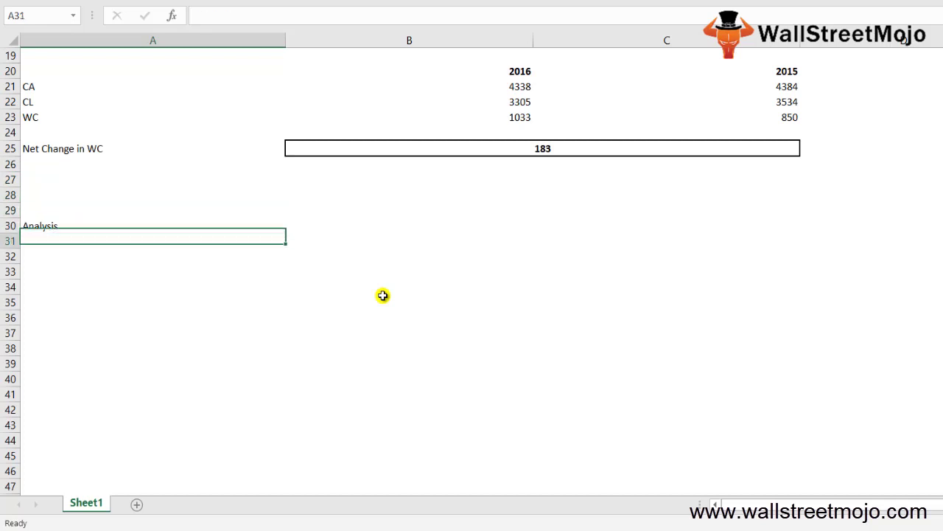
Step: Enter the number 1 in cell A32
text(1)
key(Return)
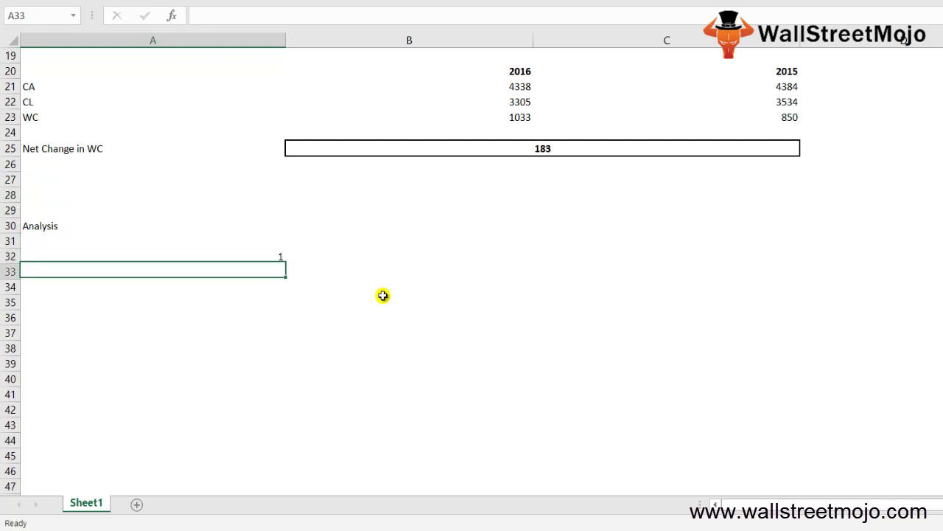
Step: Enter the analysis point "AR will get reduced" in cell A31, under the Analysis heading
key(Up)
key(Up)
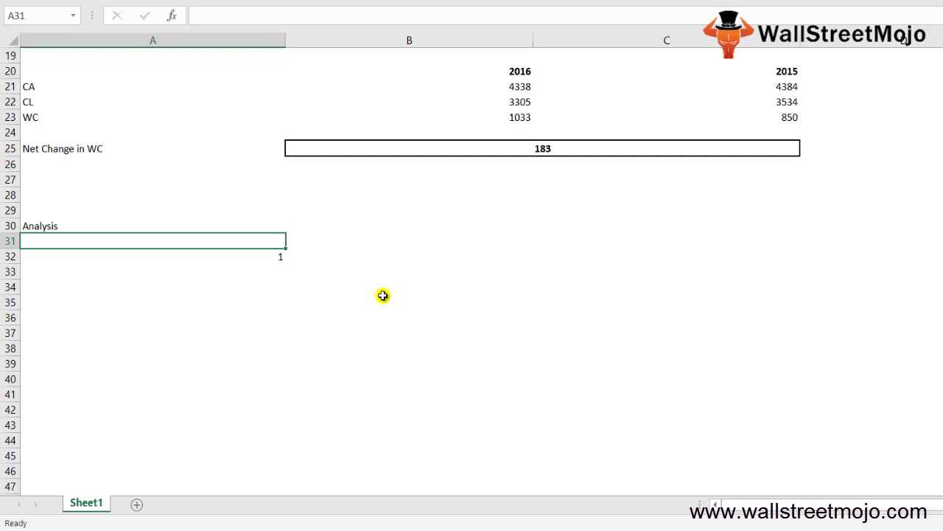
text(AR  wi;)
key(BackSpace)
text(ll get )
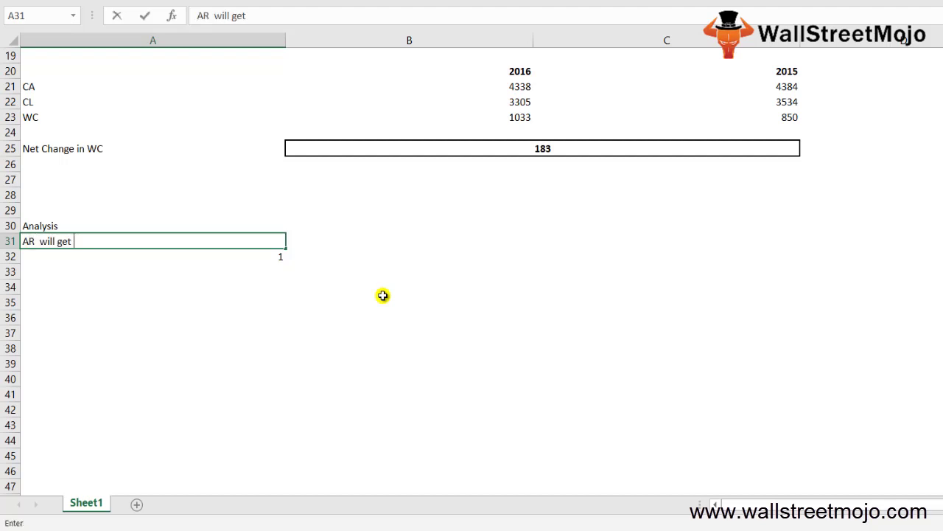
text(reduced)
key(Return)
key(Up)
key(Down)
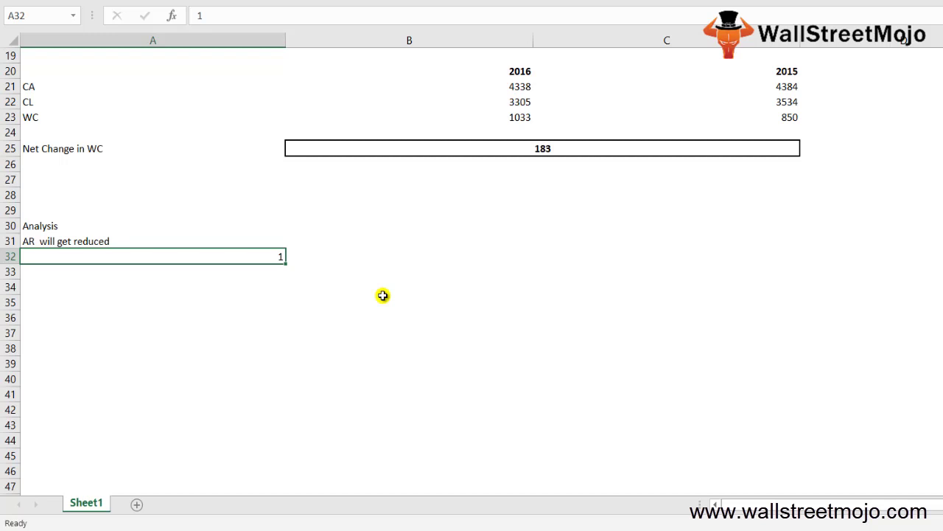
Step: Replace the content of cell A32 with "Increase in inventory increase the usage of cash"
text(Increase in i)
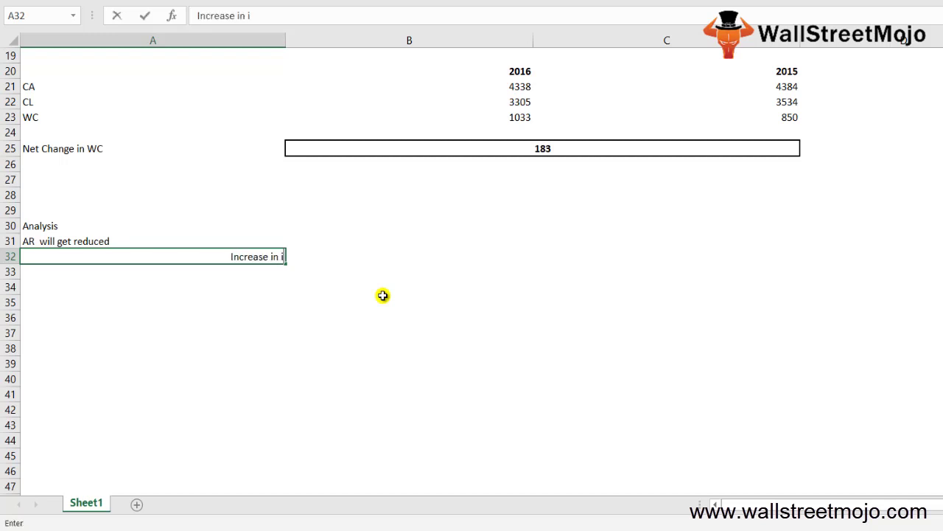
text(nvenotry)
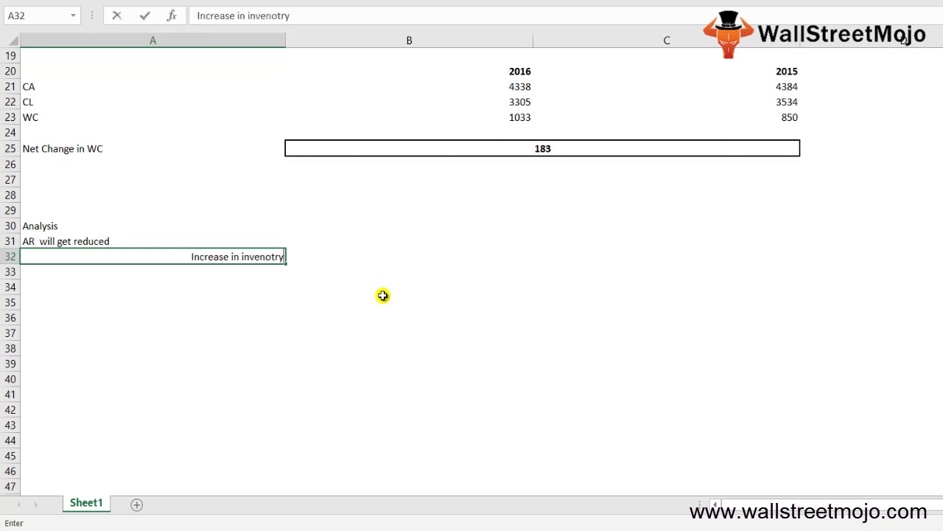
key(BackSpace)
key(BackSpace)
key(BackSpace)
key(BackSpace)
key(BackSpace)
text(ntory)
text(increase the usage of cash)
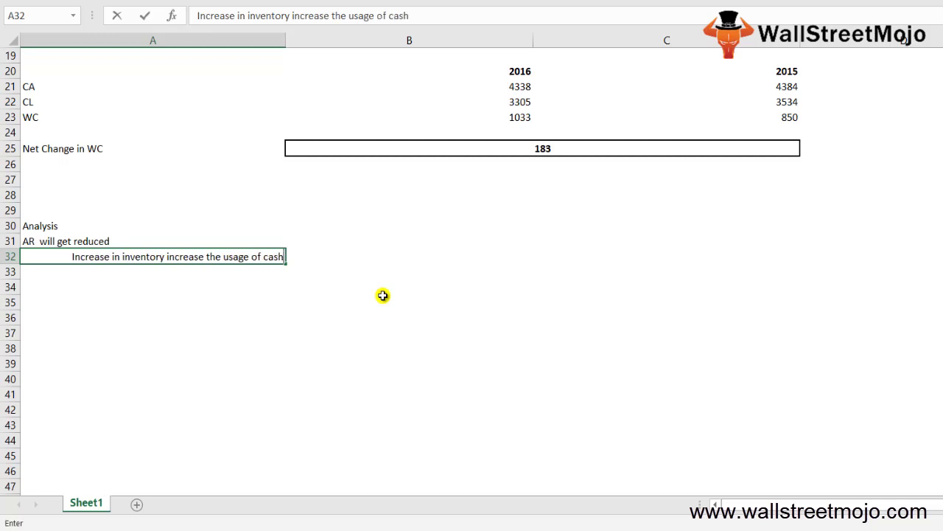
key(Return)
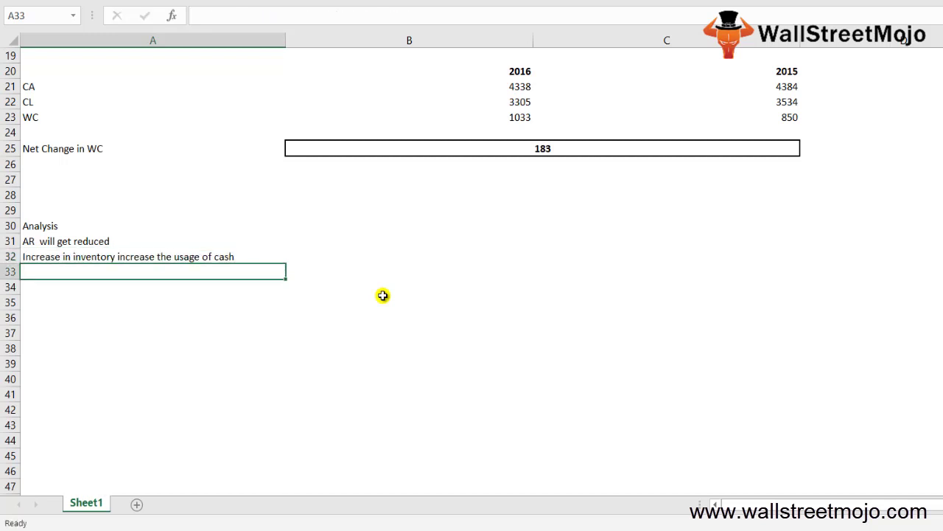
Step: Enter the analysis point "Streching the accounts payable" in cell A33
text(Sho)
key(BackSpace)
key(BackSpace)
text(treching)
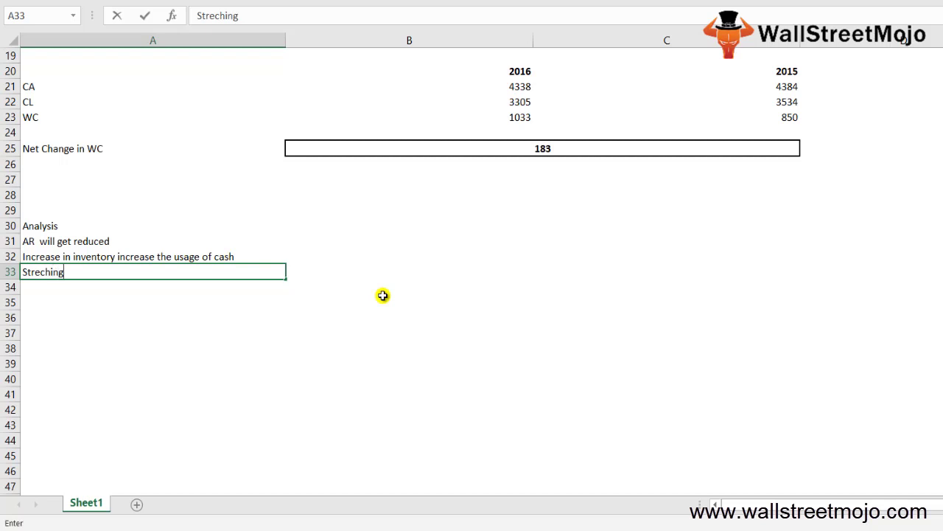
text( the accounts)
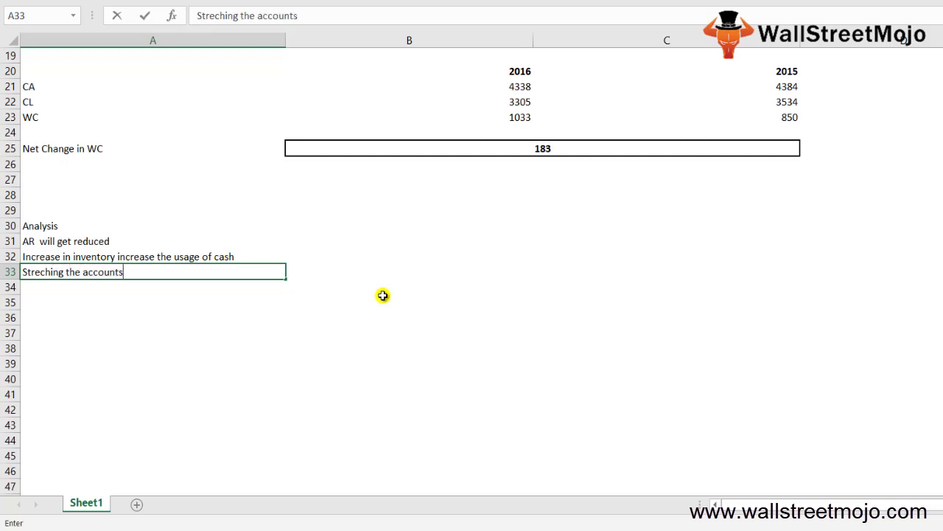
text( payable)
key(BackSpace)
key(BackSpace)
text(le)
key(Return)
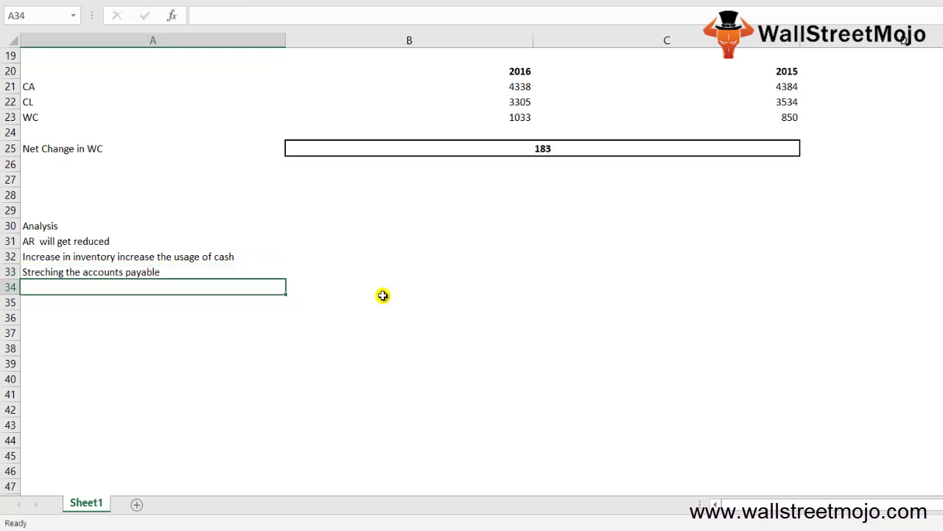
Step: Enter the analysis point "Growth rate of the company is high" in cell A34
text(Growt)
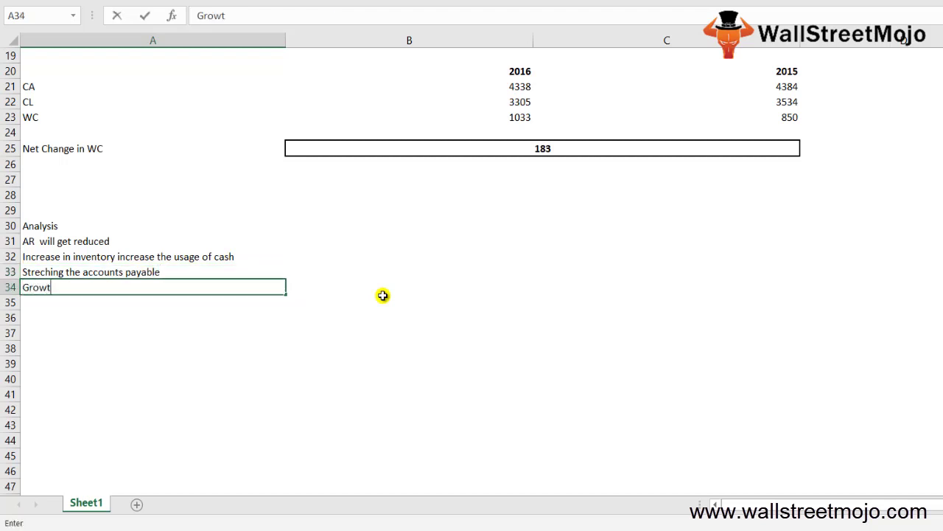
text(h rate of the company is high)
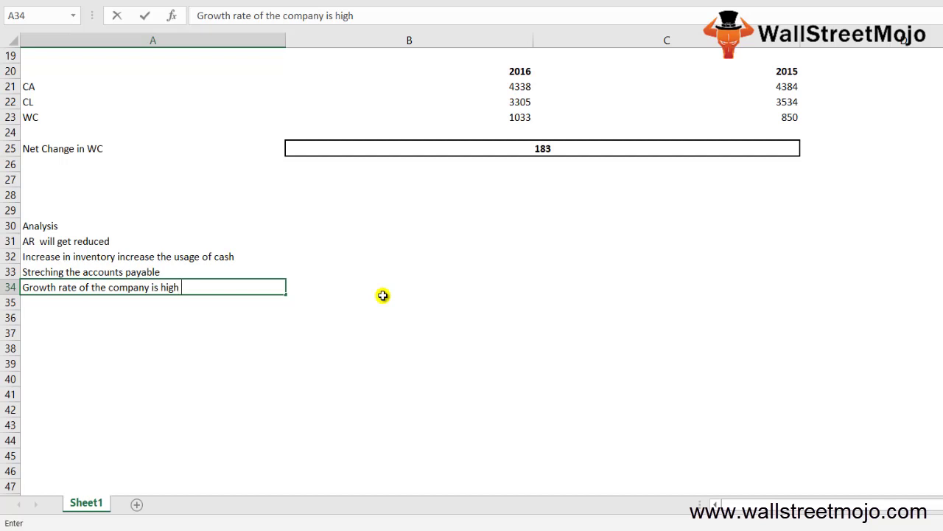
key(Return)
Step: Leave row 35 empty and enter "Operating cash flow" in cell A36
key(Return)
key(Return)
key(Up)
text(Operat)
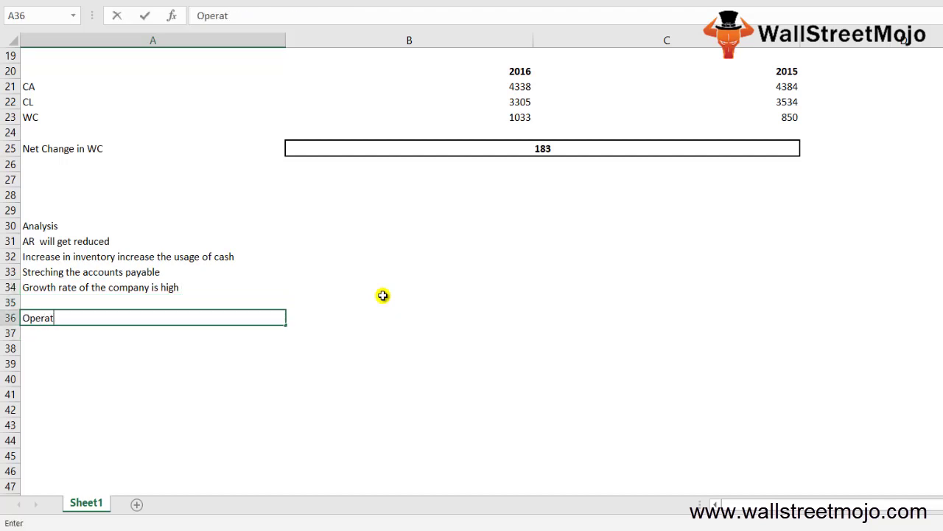
text(ing cash flow)
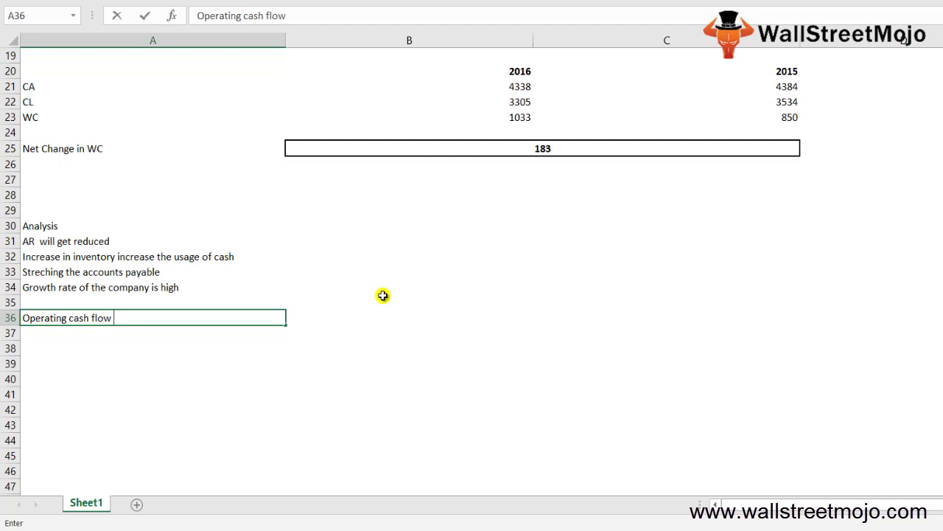
key(Return)
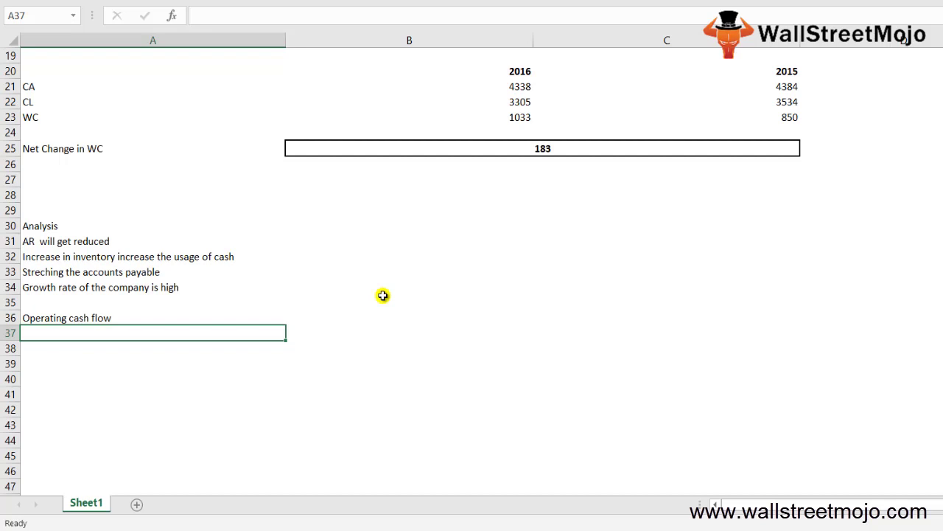
Step: Leave row 37 empty and enter "Short term liablities" in cell A38
key(Down)
text(S)
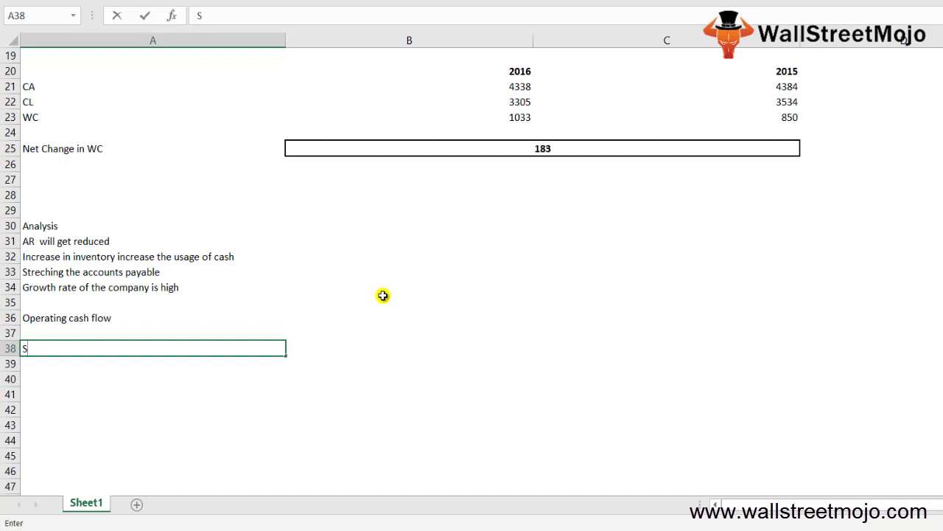
text(hort ter,loans)
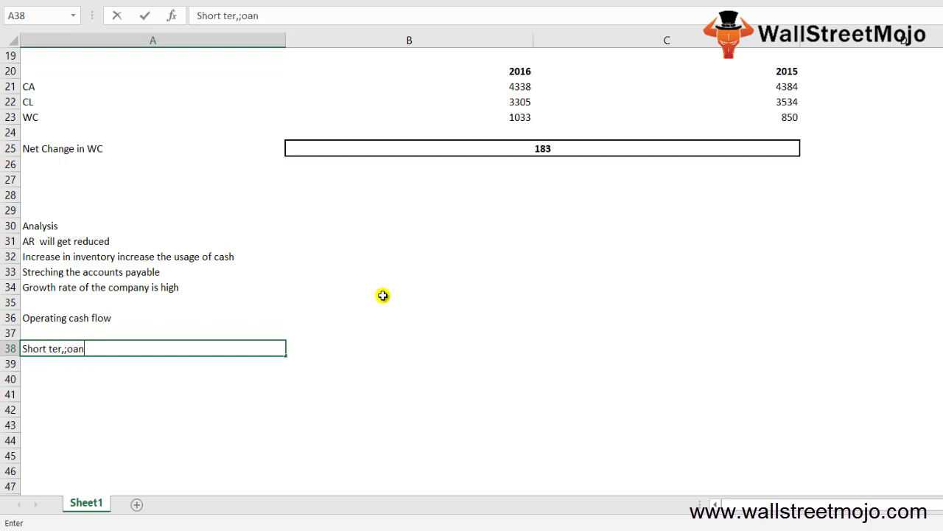
key(BackSpace)
key(BackSpace)
key(BackSpace)
key(BackSpace)
key(BackSpace)
key(BackSpace)
text(m liablities)
key(Return)
key(Return)
key(Return)
key(Return)
key(Return)
key(Return)
key(Return)
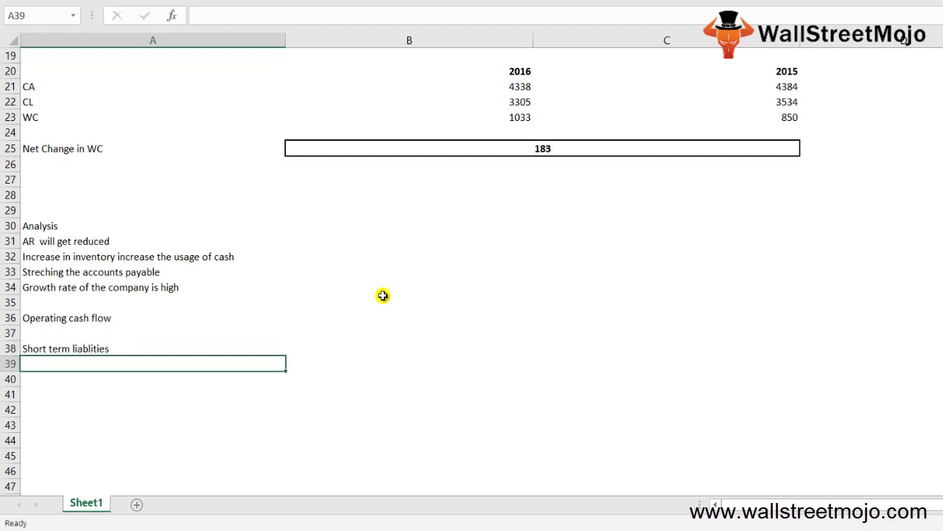
Step: Enter "NWC +" in cell A40, leaving row 39 empty
key(Down)
key(Down)
key(Down)
key(Up)
key(Up)
key(Up)
key(Up)
key(Up)
key(Up)
key(Up)
key(Up)
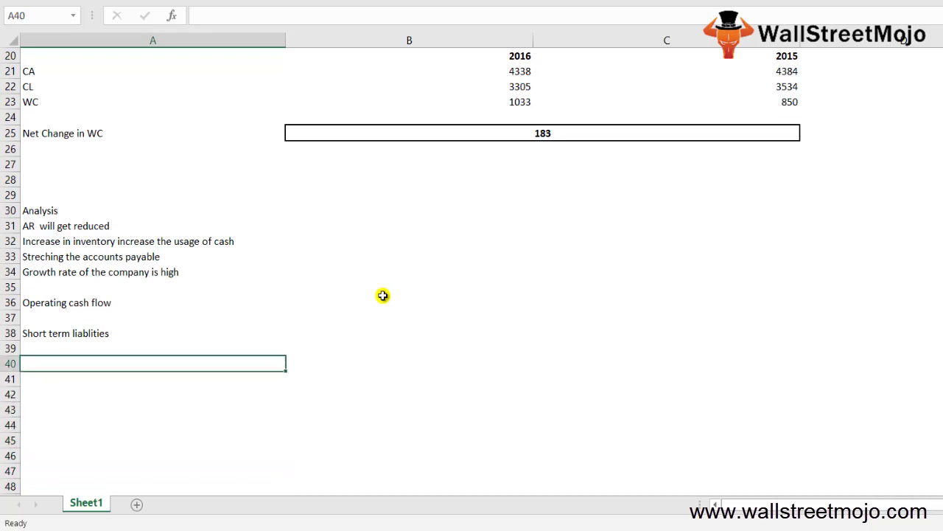
text(NWC +)
key(Tab)
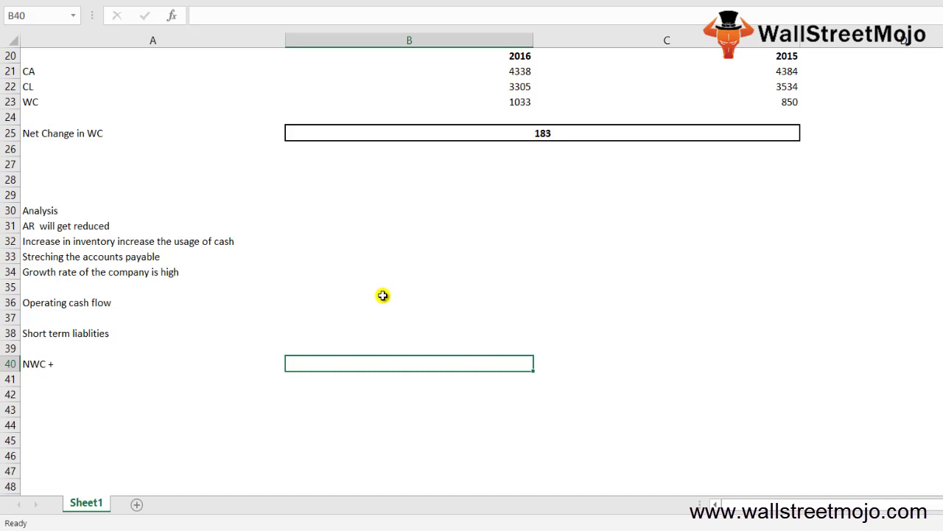
key(Left)
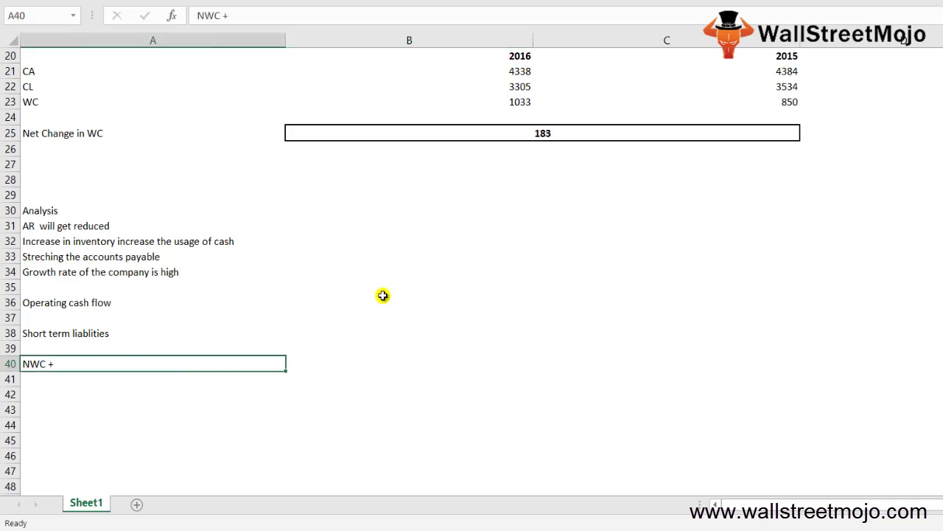
Step: Enter "Negtative" in cell A41, directly below the "NWC +" entry
key(Down)
text(Negtiv)
key(BackSpace)
key(BackSpace)
key(BackSpace)
text(ative)
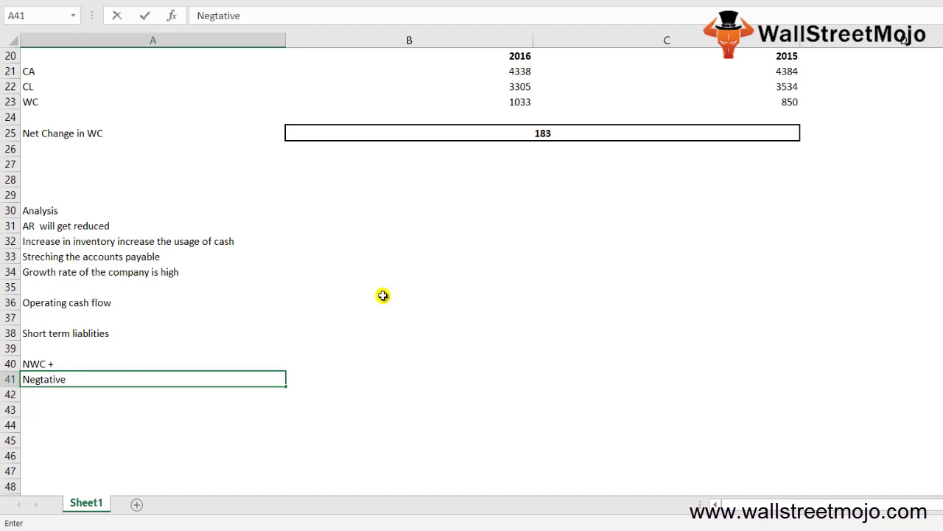
key(Return)
key(Return)
key(Return)
key(Return)
key(Return)
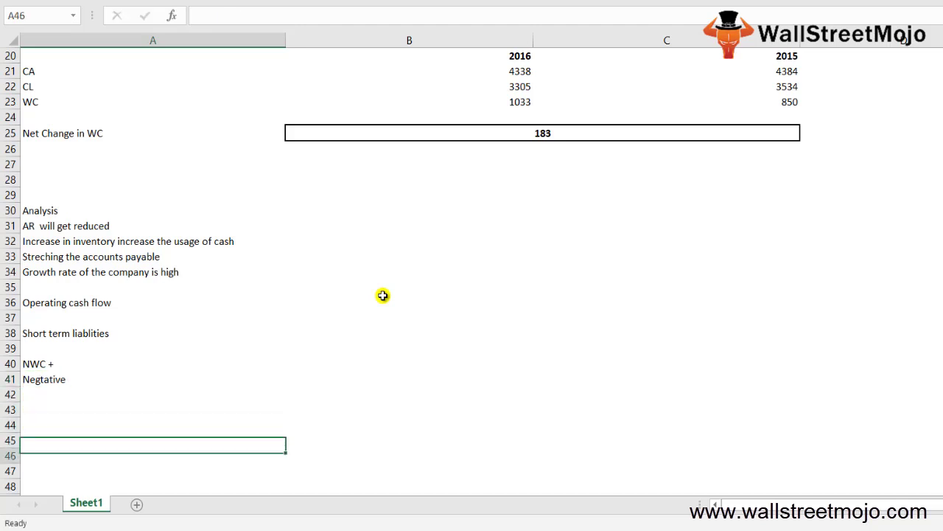
key(Down)
key(Down)
key(Down)
key(Down)
key(Down)
key(Down)
key(Down)
key(Down)
key(Down)
key(Down)
key(Up)
key(Up)
key(Up)
key(Up)
key(Up)
key(Up)
key(Up)
key(Up)
key(Up)
key(Up)
key(Up)
key(Up)
key(Up)
key(Up)
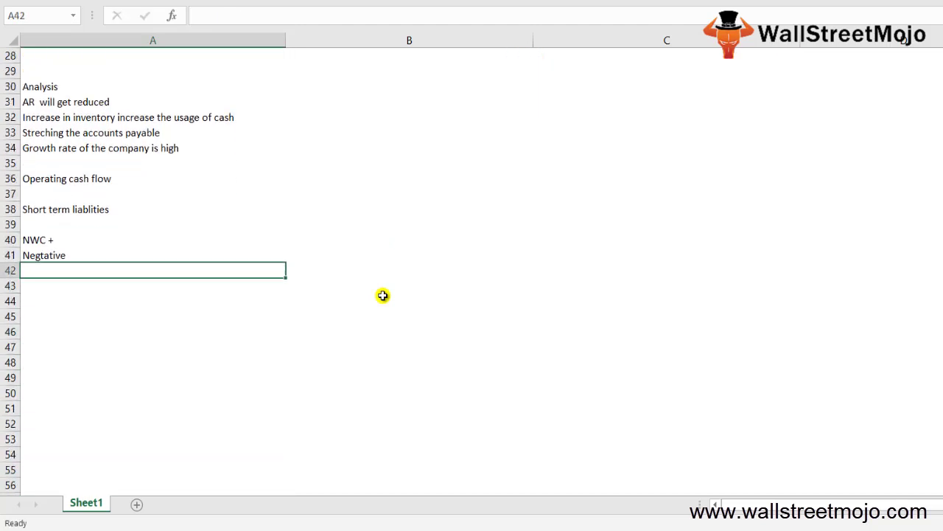
key(Up)
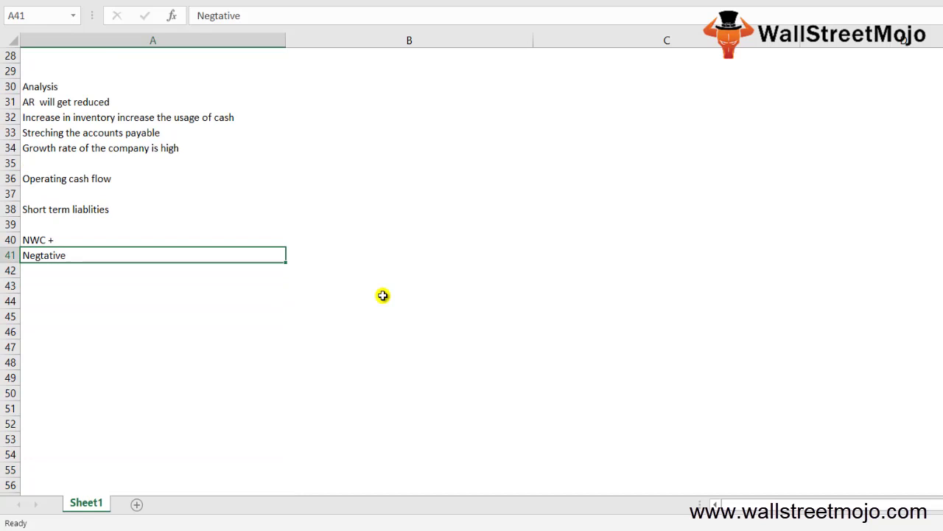
Step: Enter "Software" in cell A42, directly below the "Negtative" entry
key(Down)
text(Software)
key(ctrl+Return)
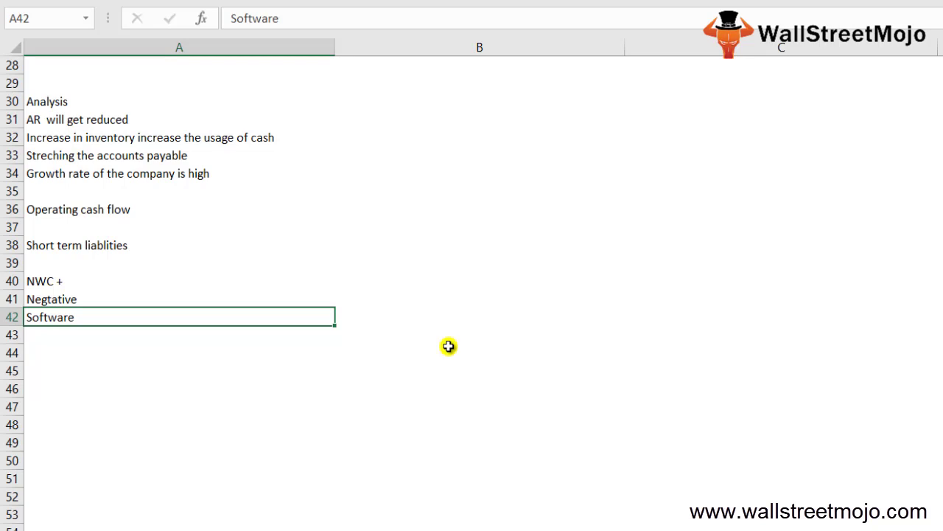
Step: Leave row 43 empty and enter "1. CA and CL + same amount" in cell A44
key(Down)
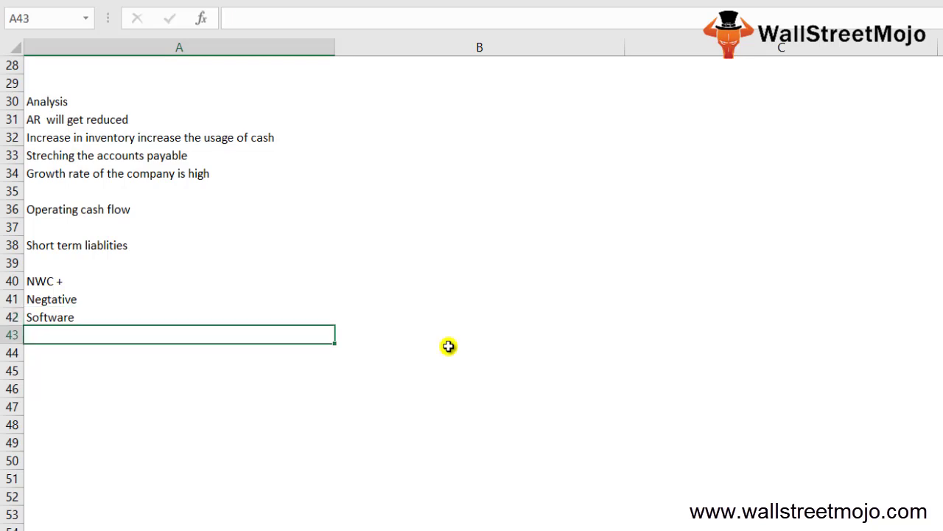
key(Down)
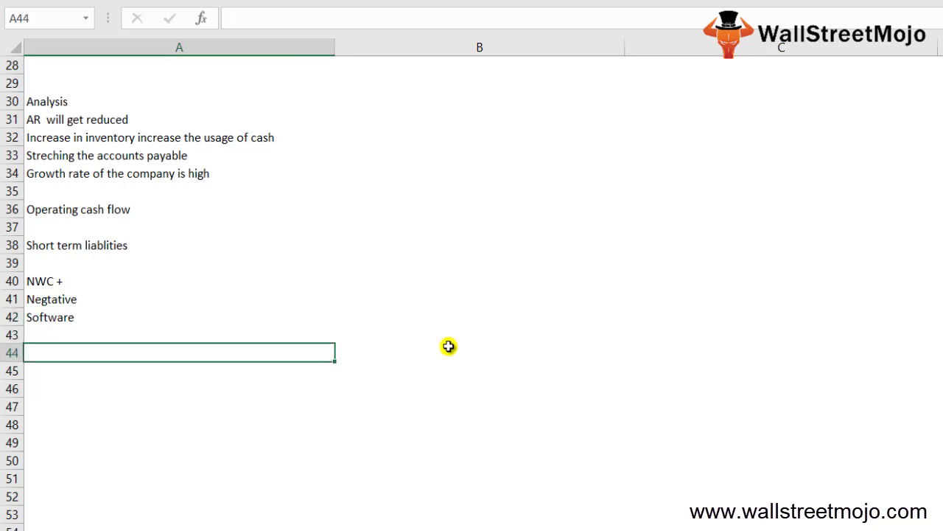
text(2)
key(BackSpace)
text(\1)
key(BackSpace)
key(BackSpace)
text(1. CA and CL )
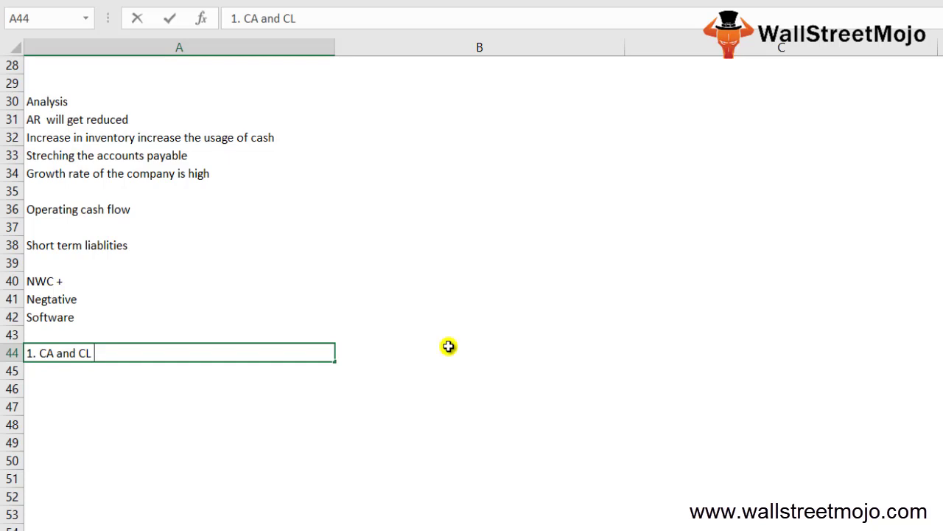
text(+ same amount)
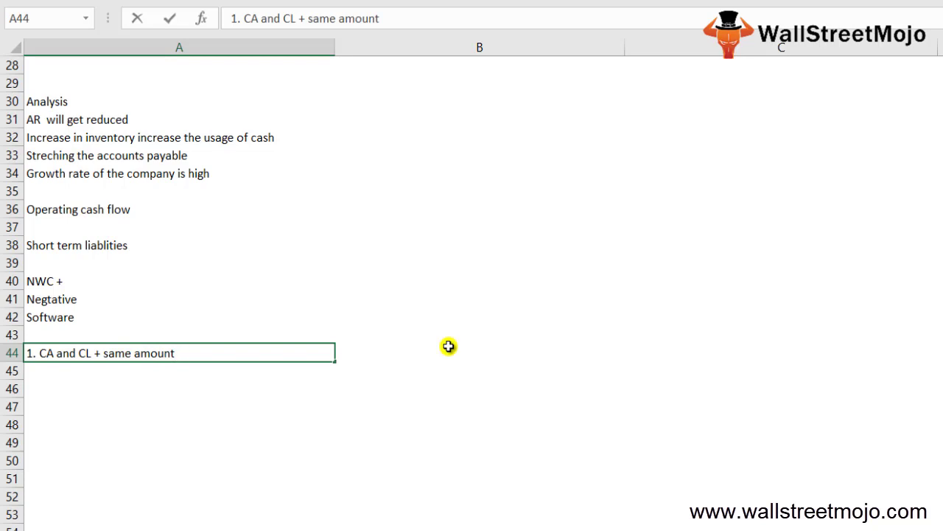
key(Return)
Step: Leave row 45 empty and enter "2. + Change in the CL +CA" in cell A46
key(Return)
text(2.)
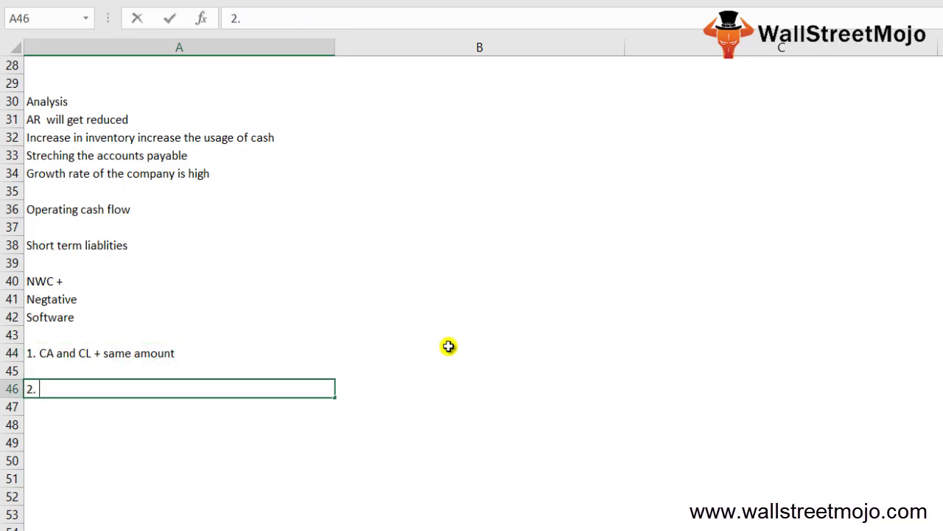
text( + C:)
key(BackSpace)
text(hnage  in)
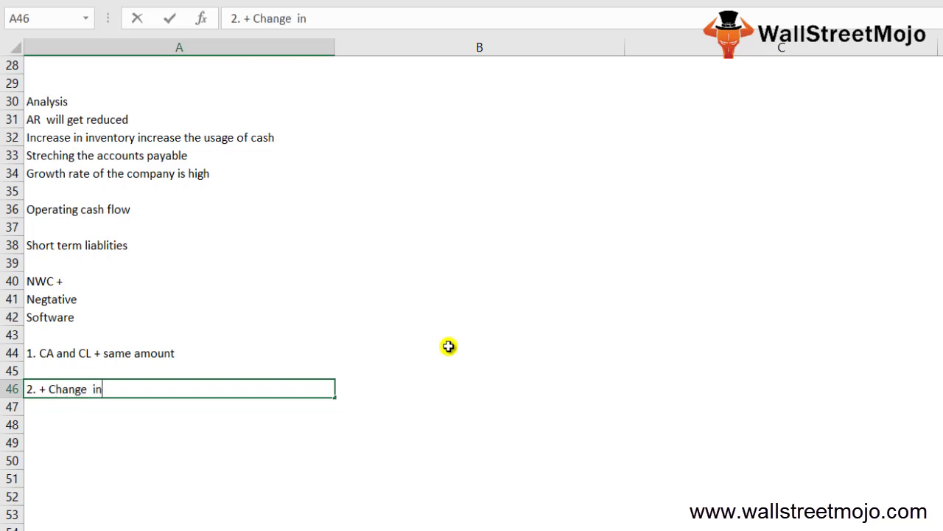
text( the CL +CA)
key(Return)
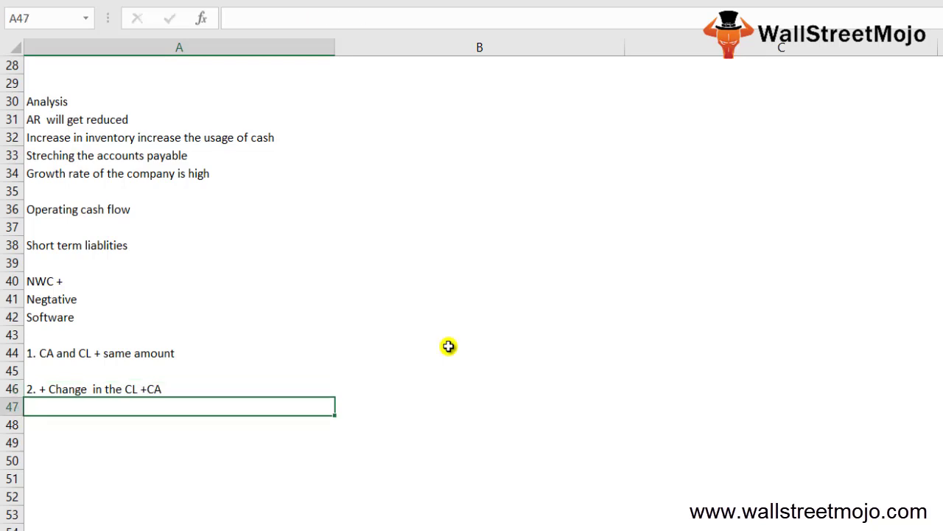
Step: Leave row 47 empty and enter "3. Change is negative" in cell A48
key(Return)
text(3.)
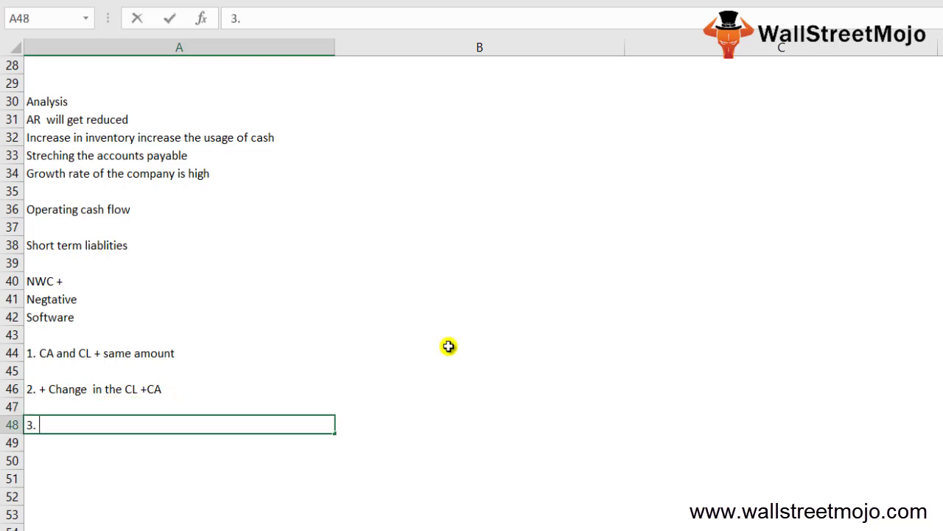
text( Change)
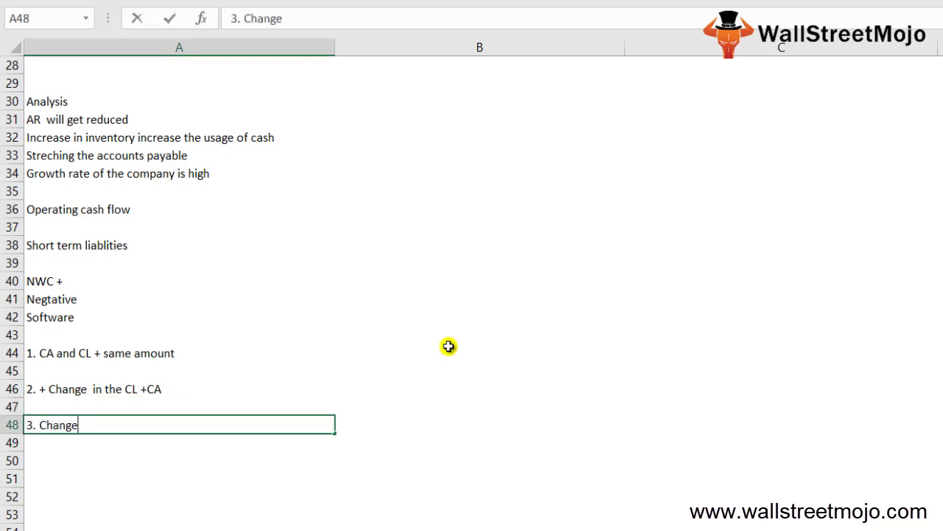
text( is negative)
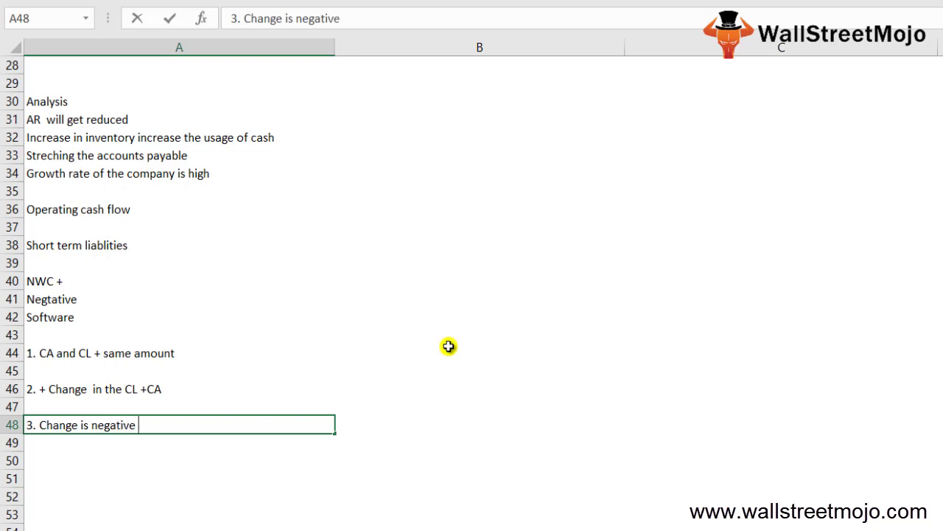
key(ctrl+Return)
key(Down)
key(Down)
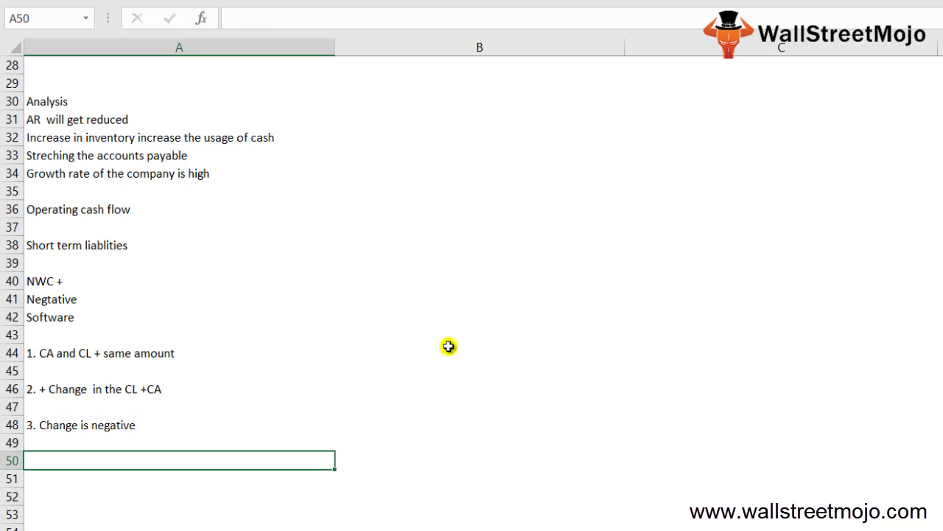